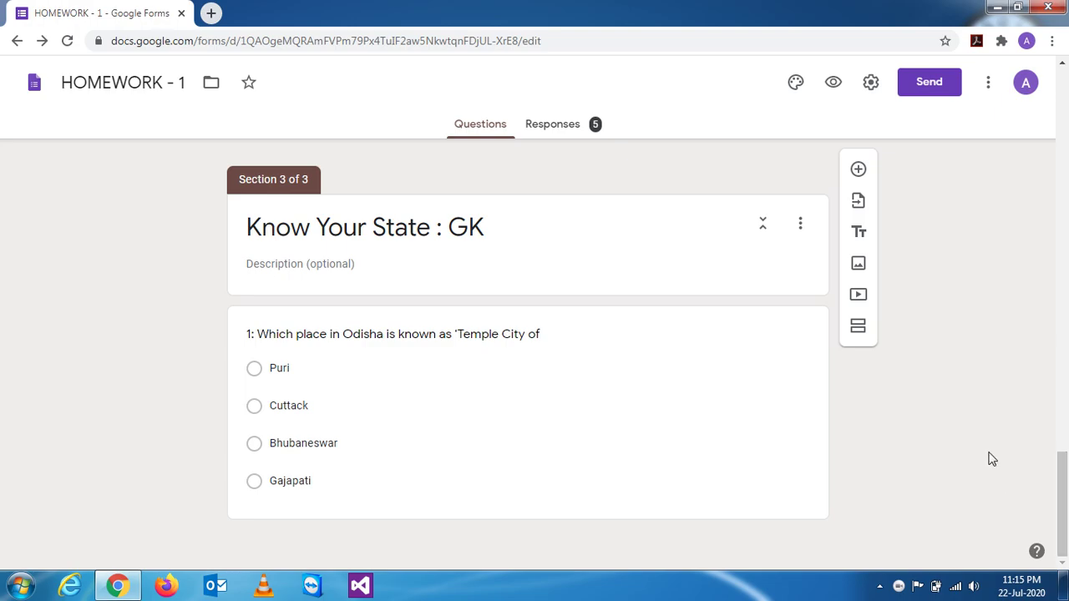
- Review the Odisha temple-city question and finish editing its title
mouse_move(1062, 493)
mouse_down()
mouse_move(1062, 480)
mouse_move(1062, 493)
mouse_up()
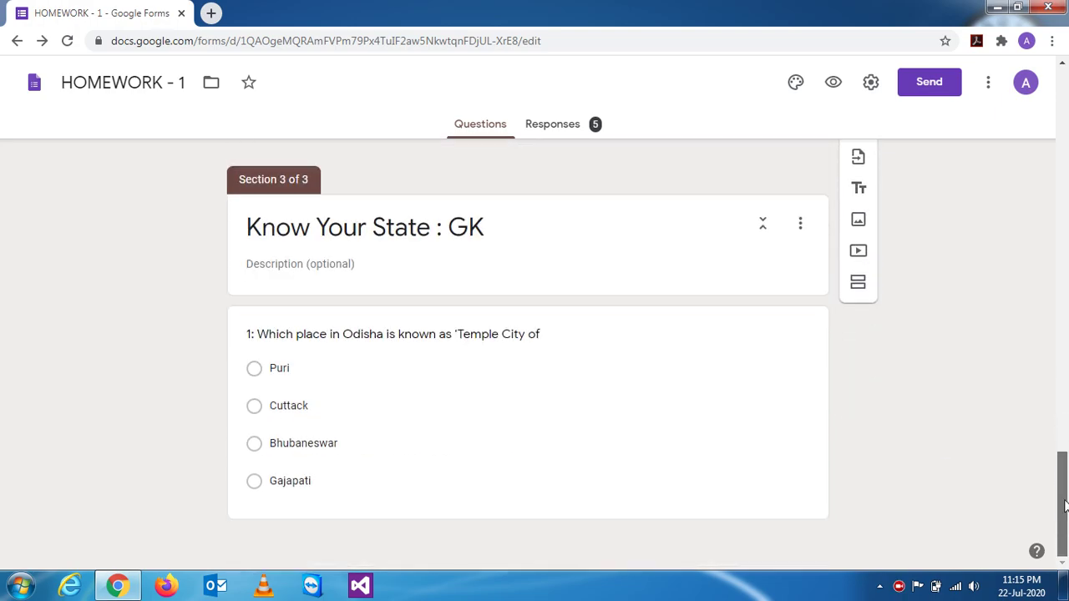
click(816, 462)
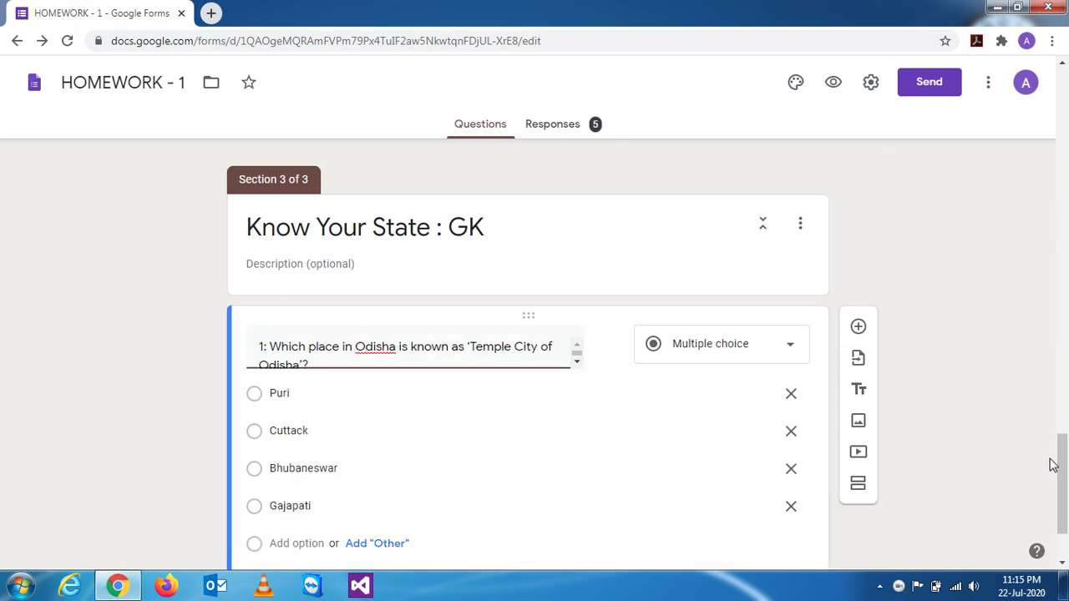
drag(1066, 465, 1065, 494)
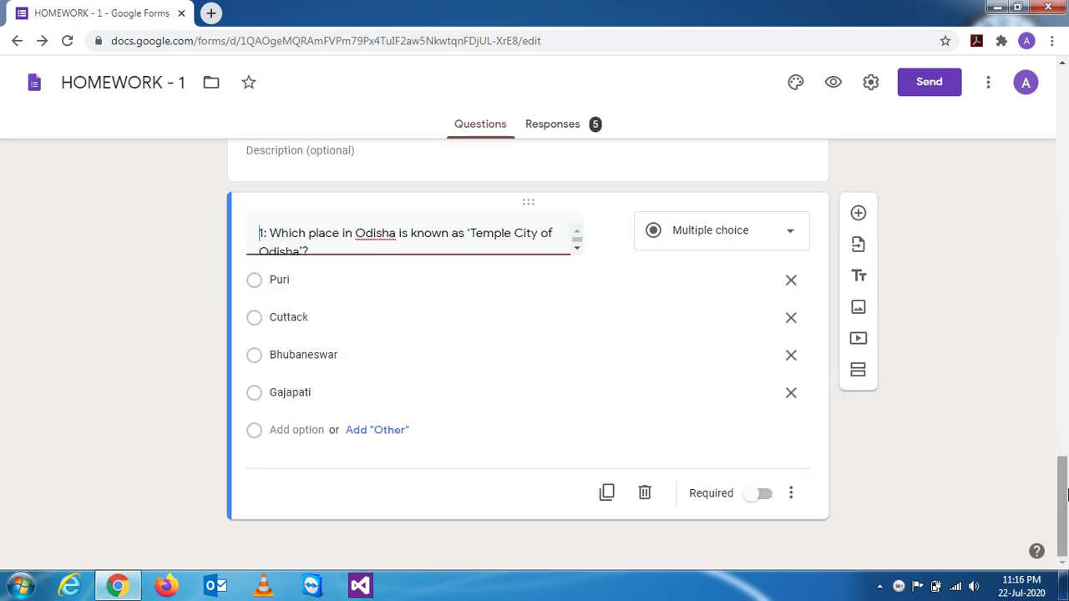
click(935, 436)
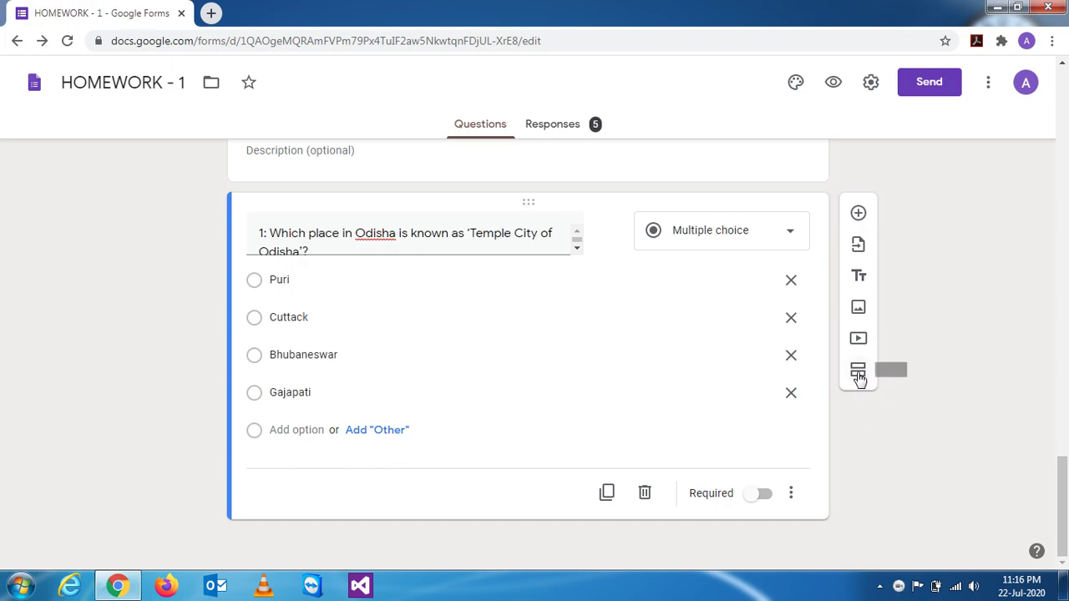
- Add a section after the Odisha question and title it 'Short Answer Type Questions'
click(858, 373)
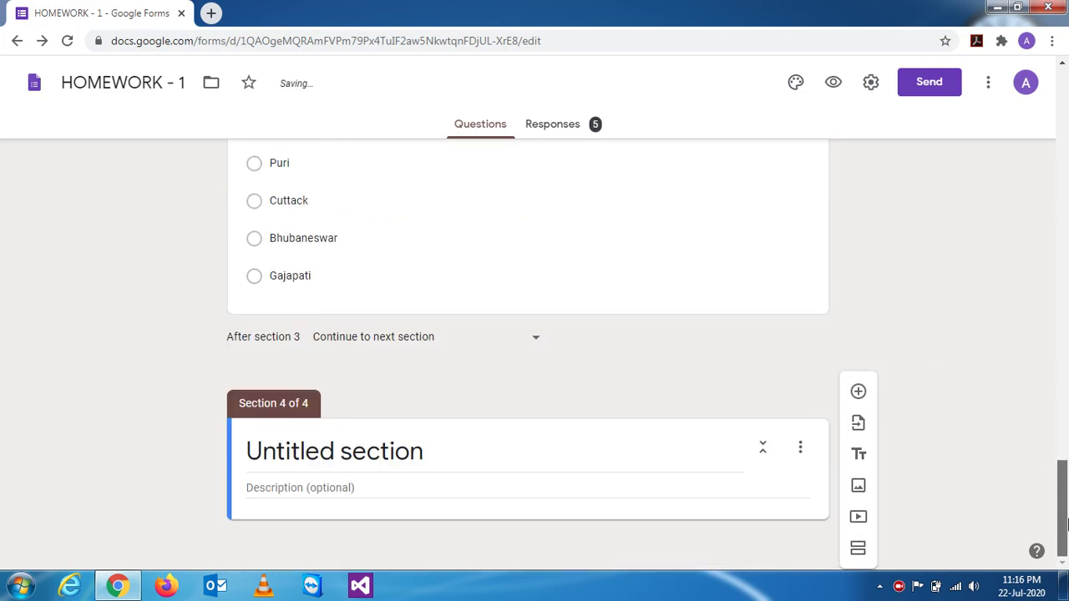
click(449, 445)
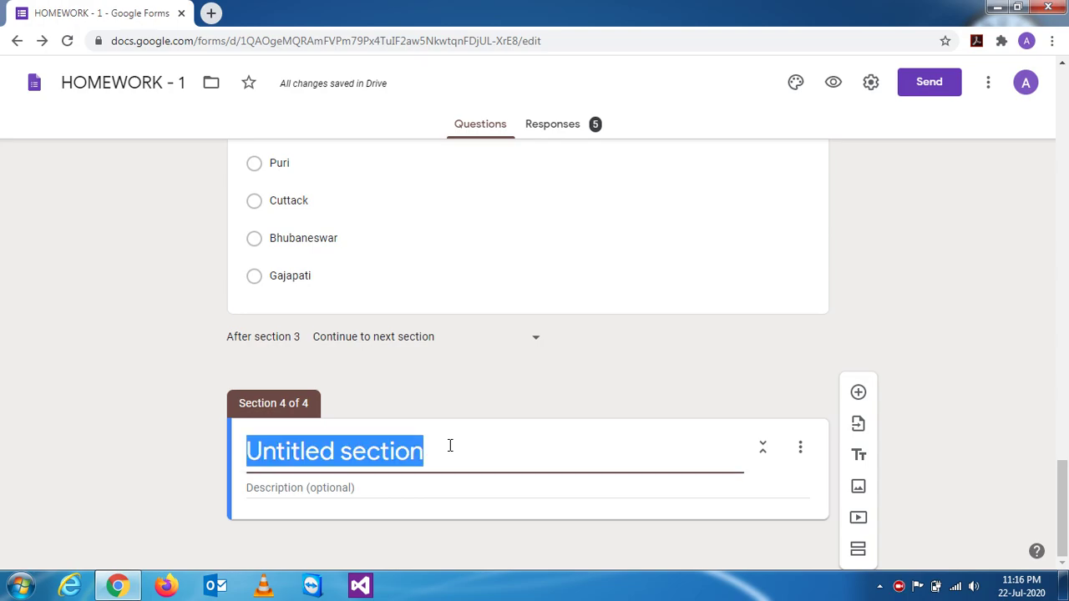
text(Bri)
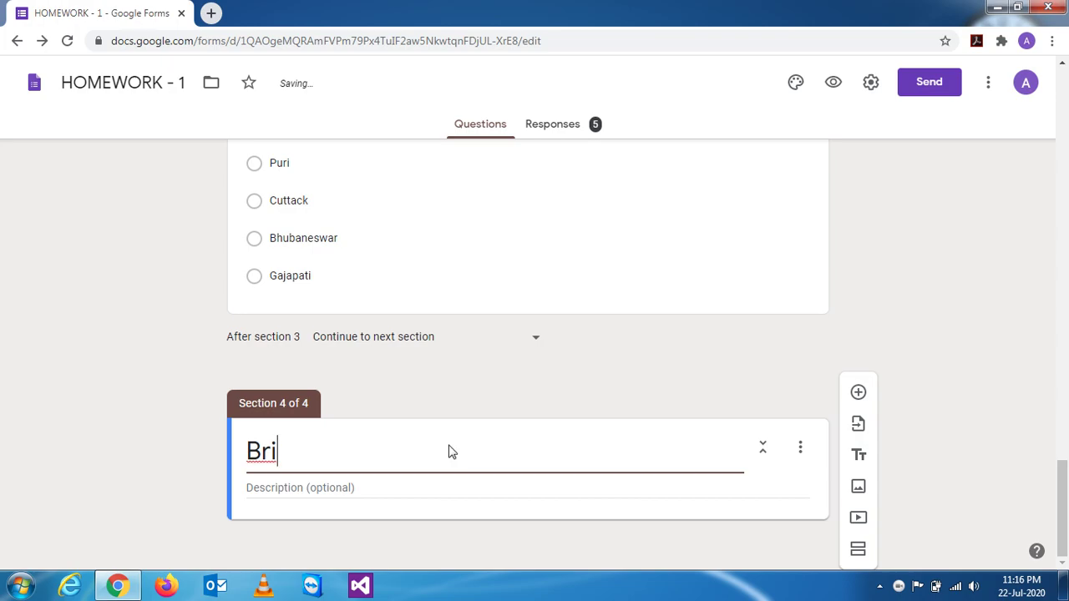
text(ef)
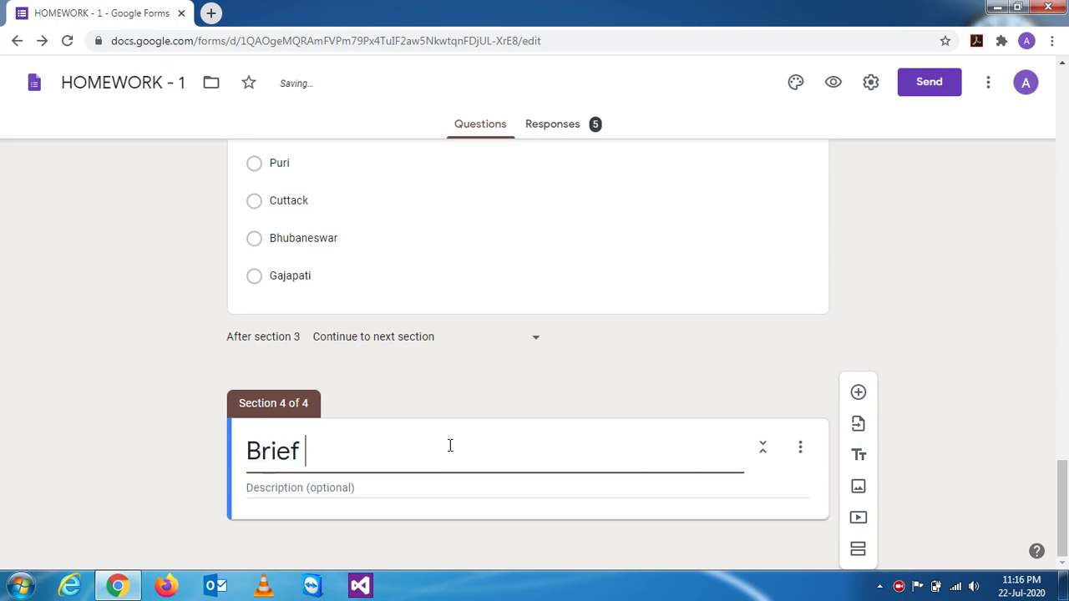
key(BackSpace)
key(BackSpace)
key(BackSpace)
key(BackSpace)
key(BackSpace)
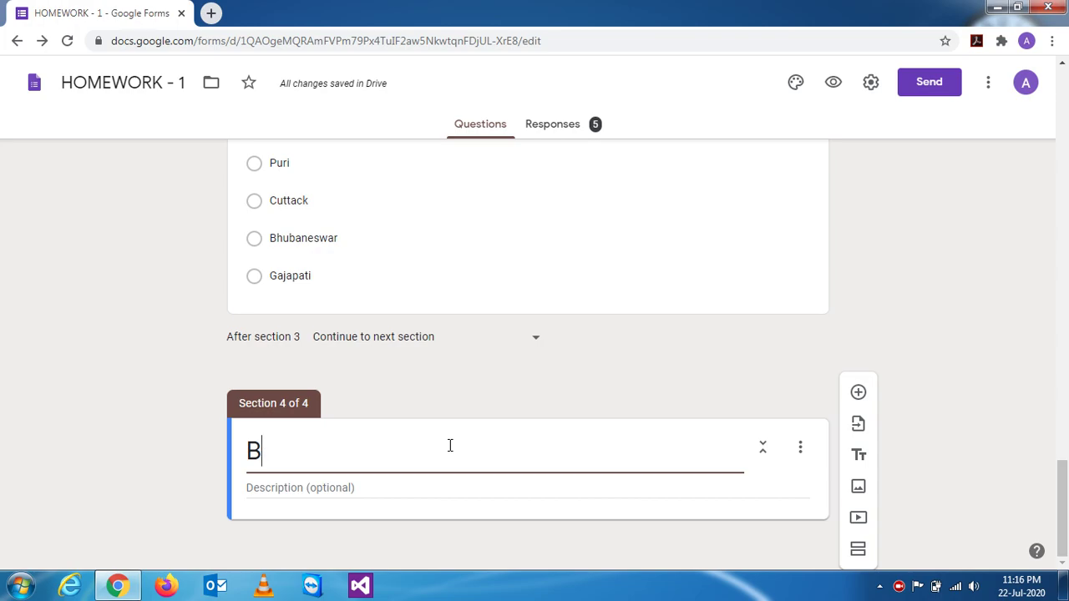
key(BackSpace)
text(Shot)
key(BackSpace)
text(r)
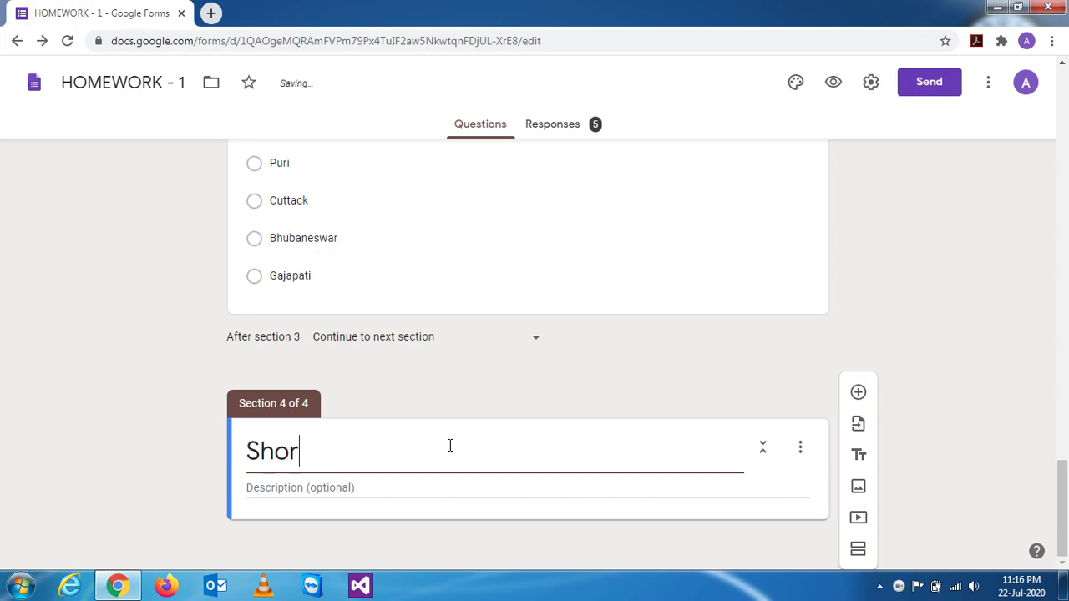
text(t And)
key(BackSpace)
text(s)
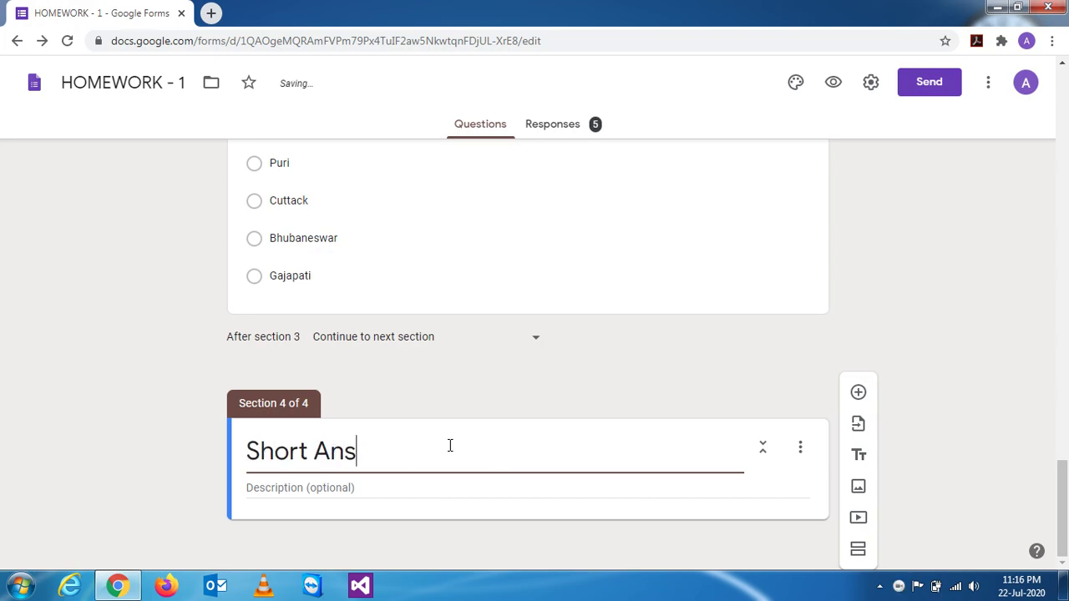
text(were)
key(BackSpace)
text(Typ)
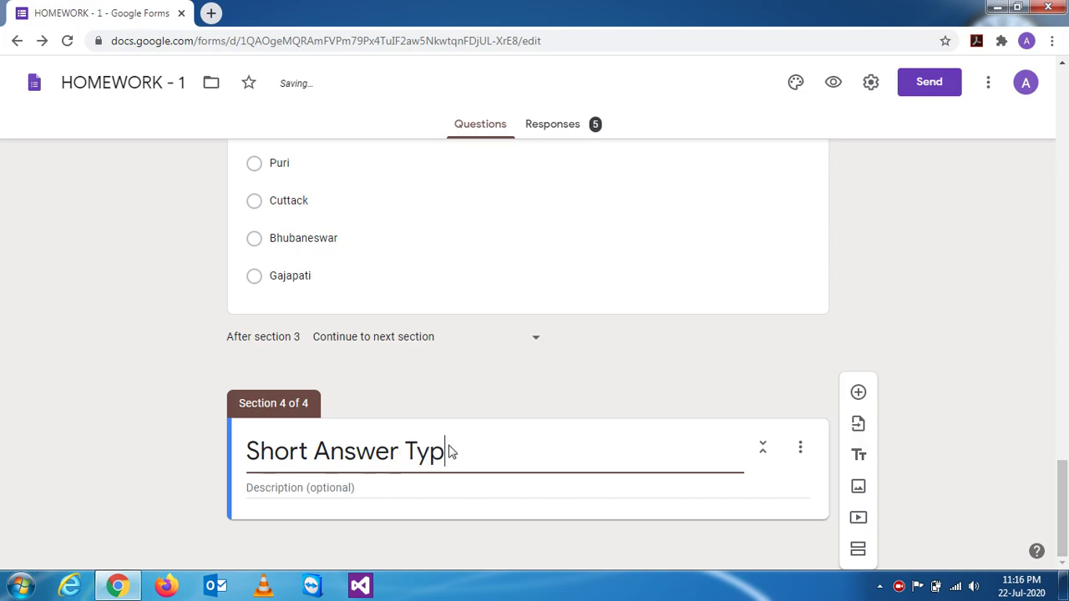
text(e Questi)
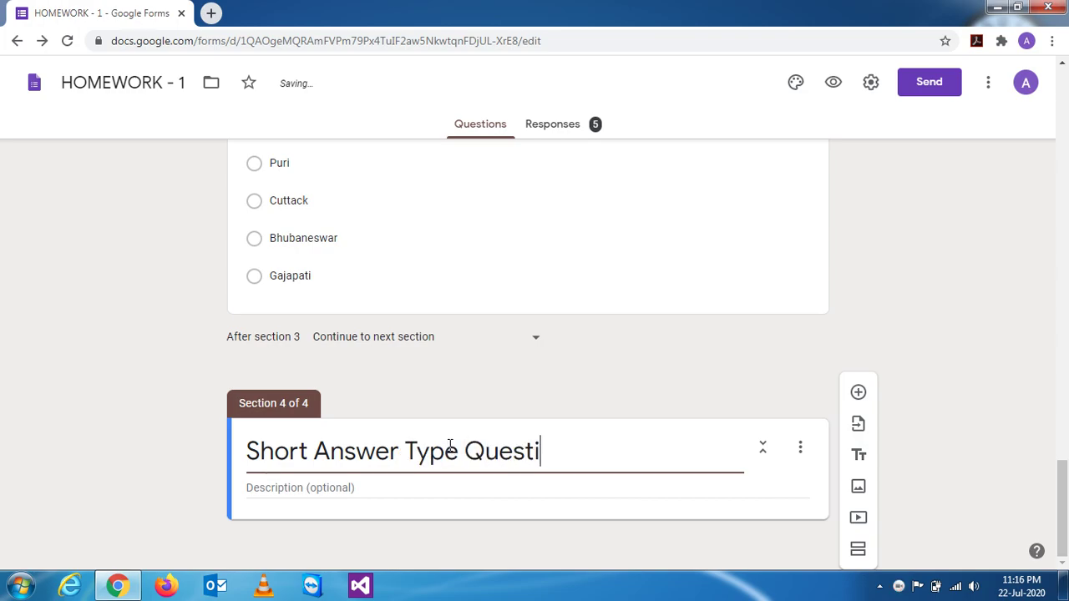
text(ons)
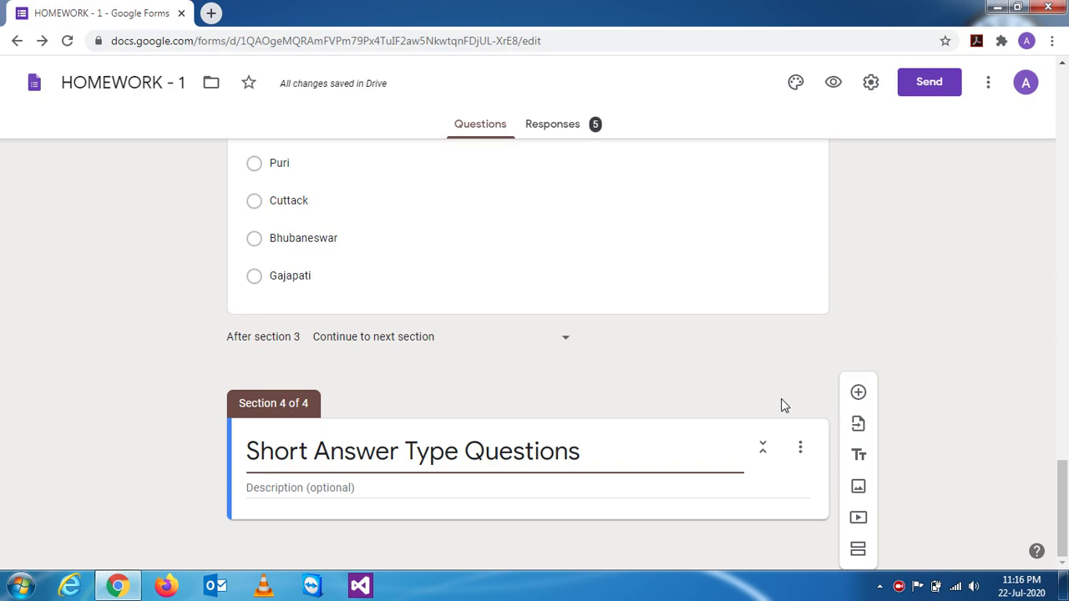
click(1020, 397)
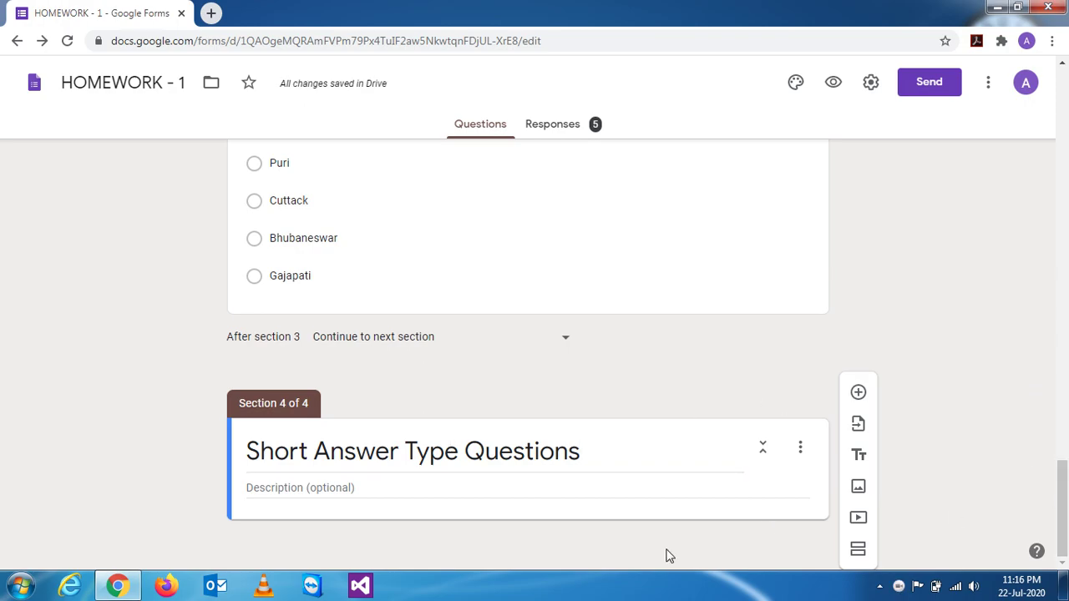
- Describe Section 4 as 'To See the Videos or Images and send your response as per the questions.'
click(769, 502)
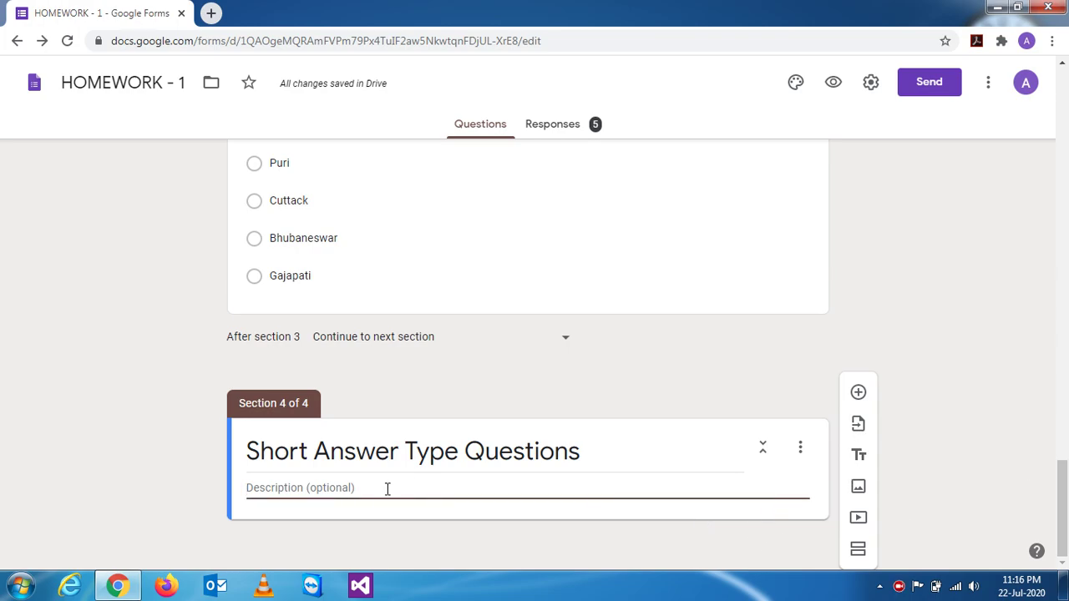
text(To )
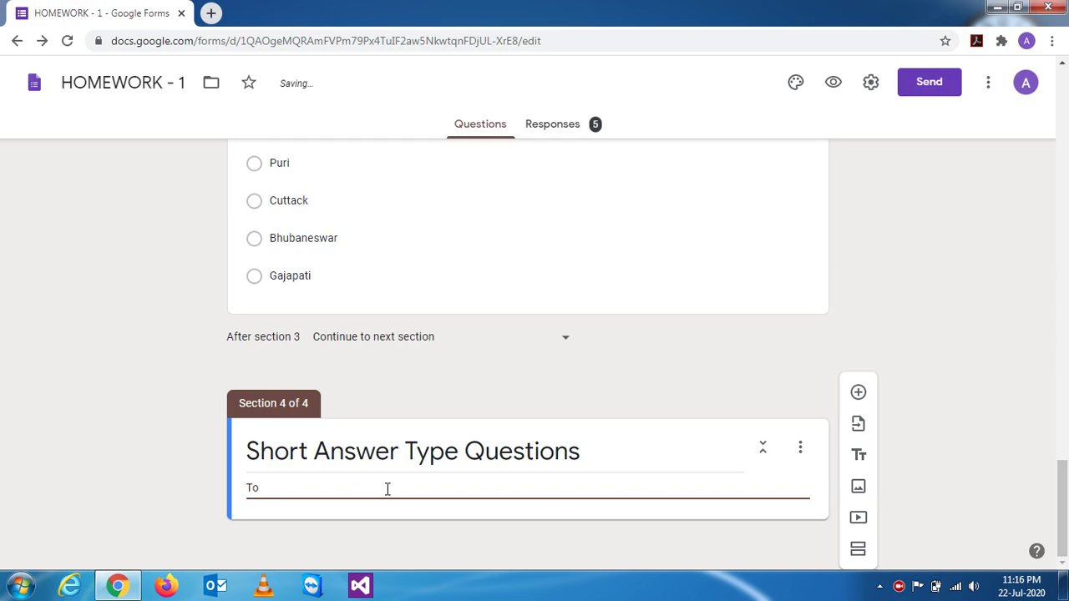
text(Chi)
key(BackSpace)
key(BackSpace)
text(See the )
text(Vi)
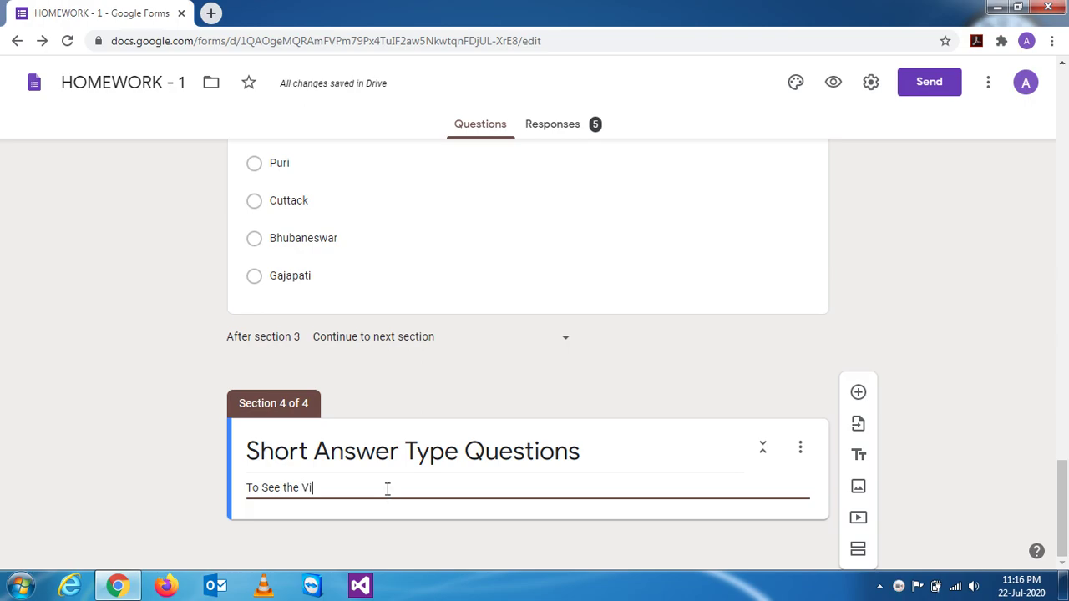
text(de)
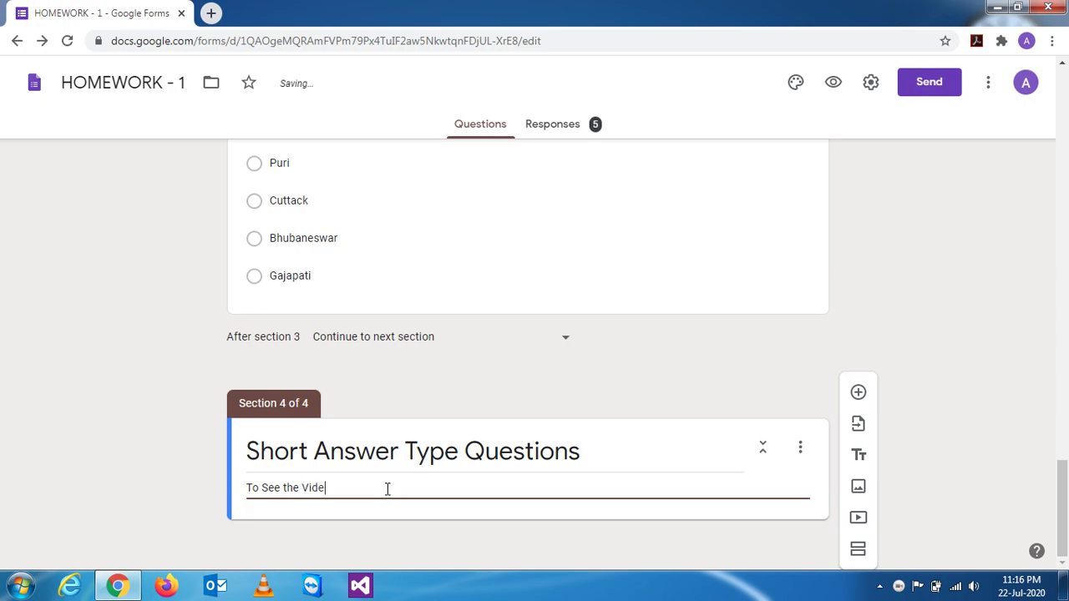
text(o and Images)
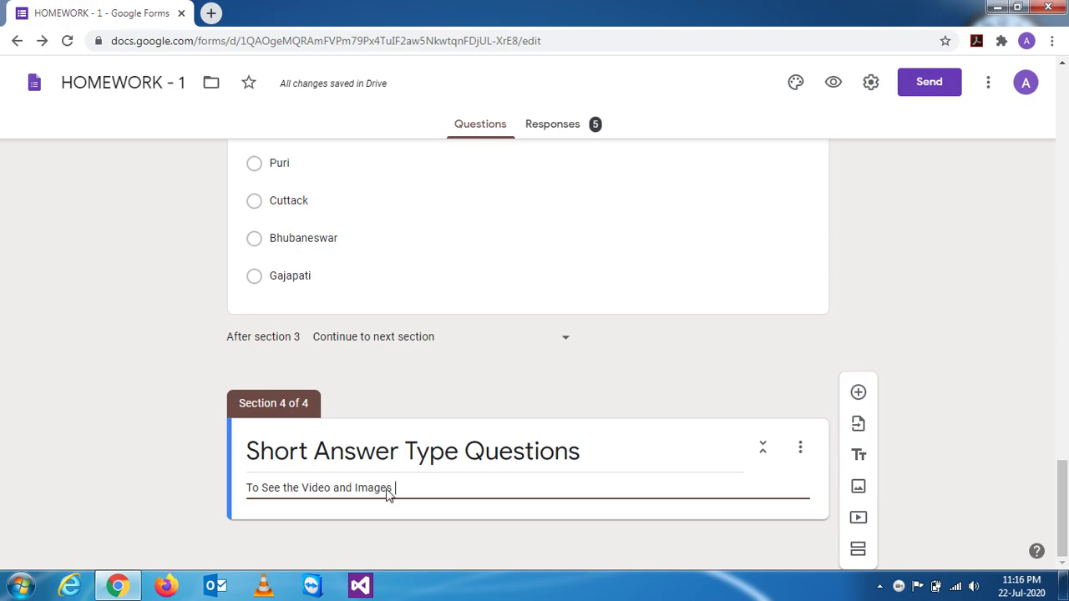
text( and)
key(BackSpace)
key(BackSpace)
key(BackSpace)
text(s)
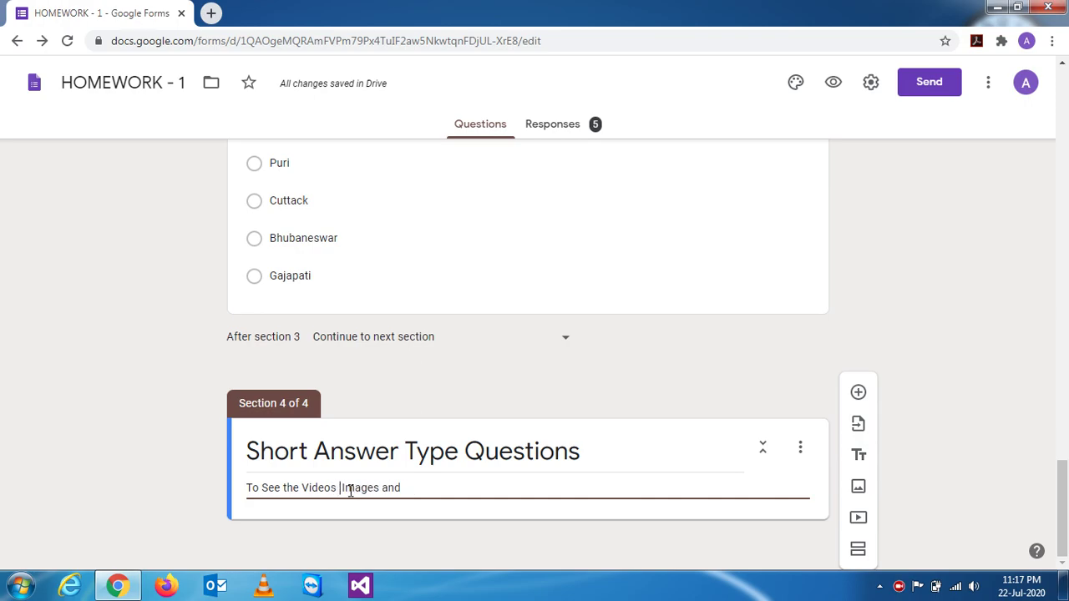
text( or)
click(451, 491)
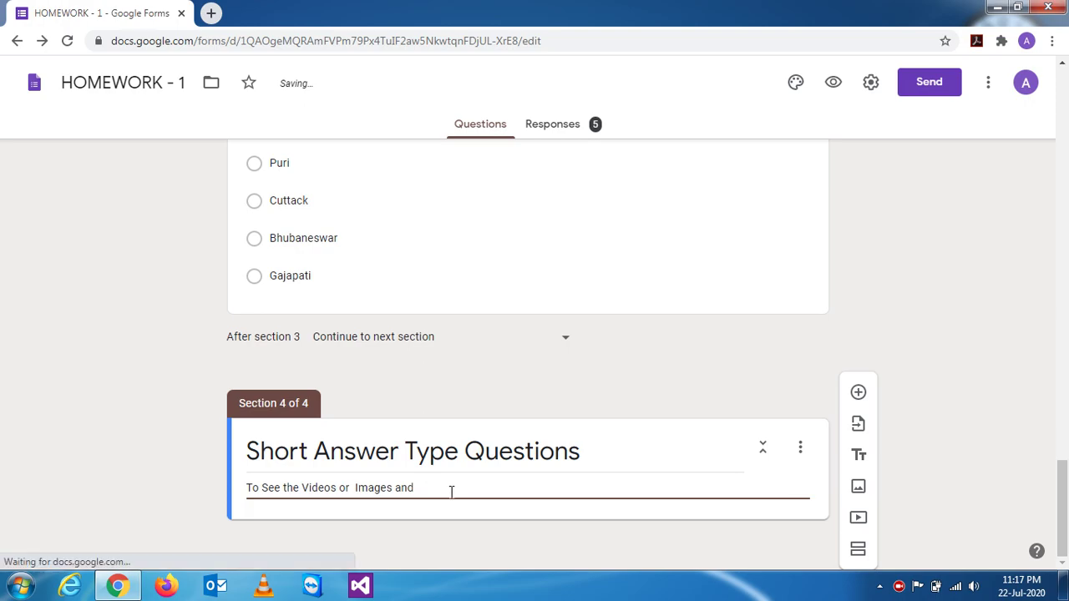
text(send your)
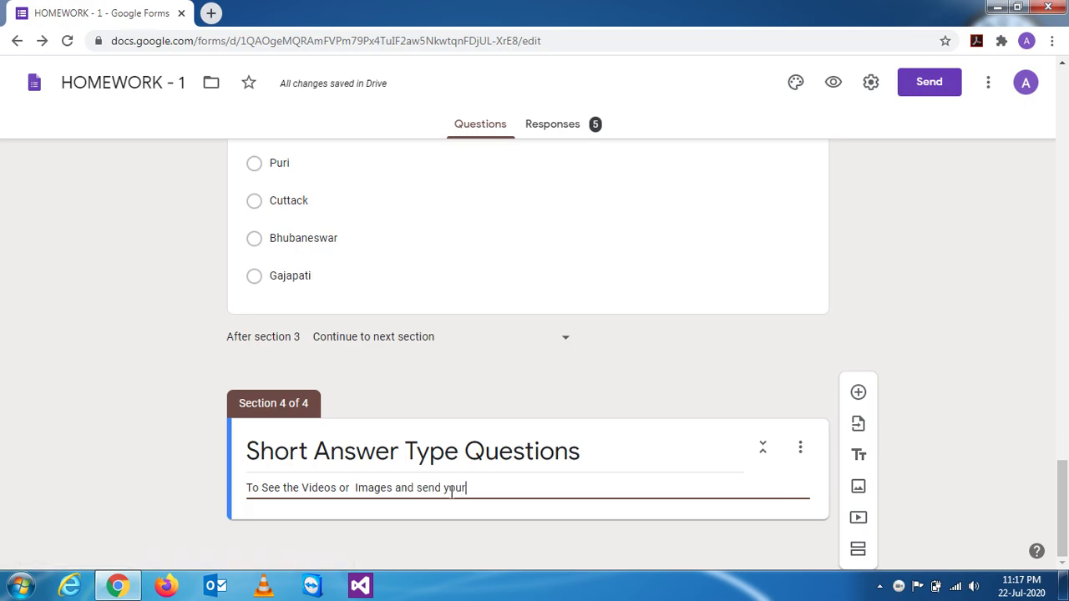
text( response)
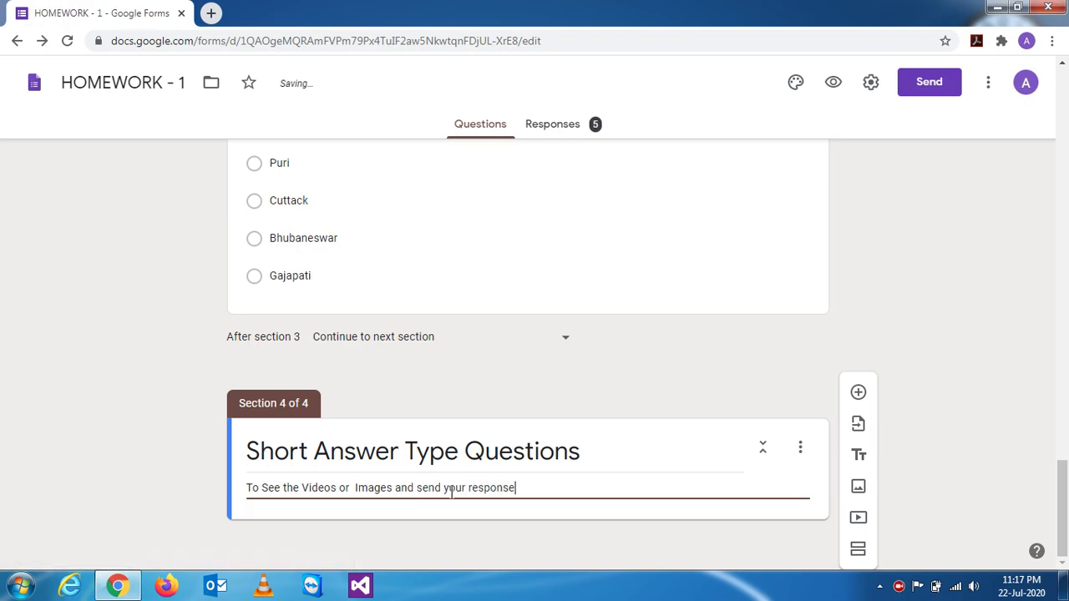
text( as per the )
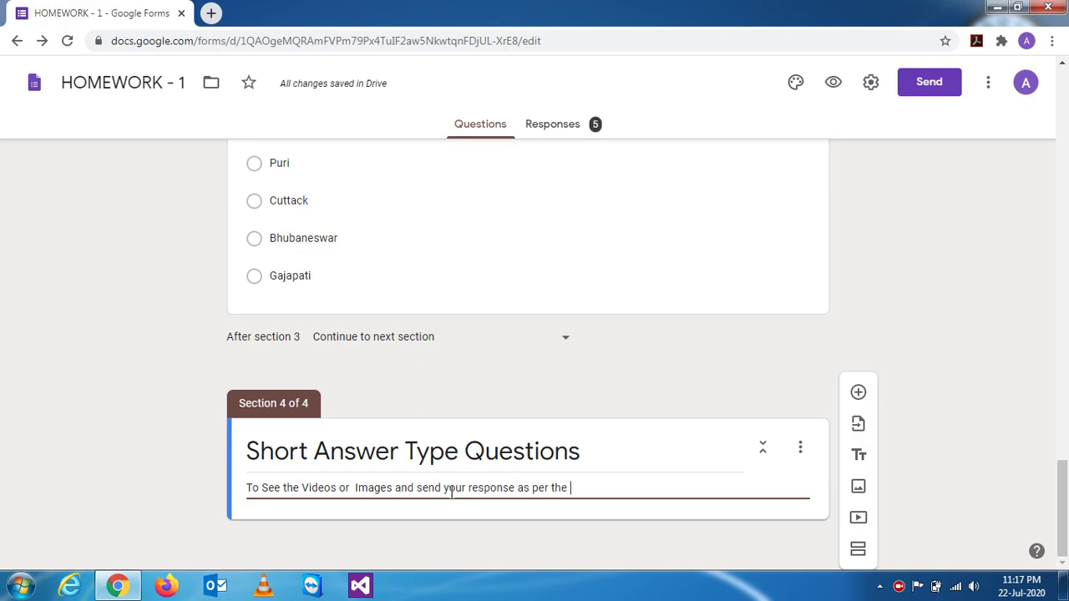
text(questio)
key(BackSpace)
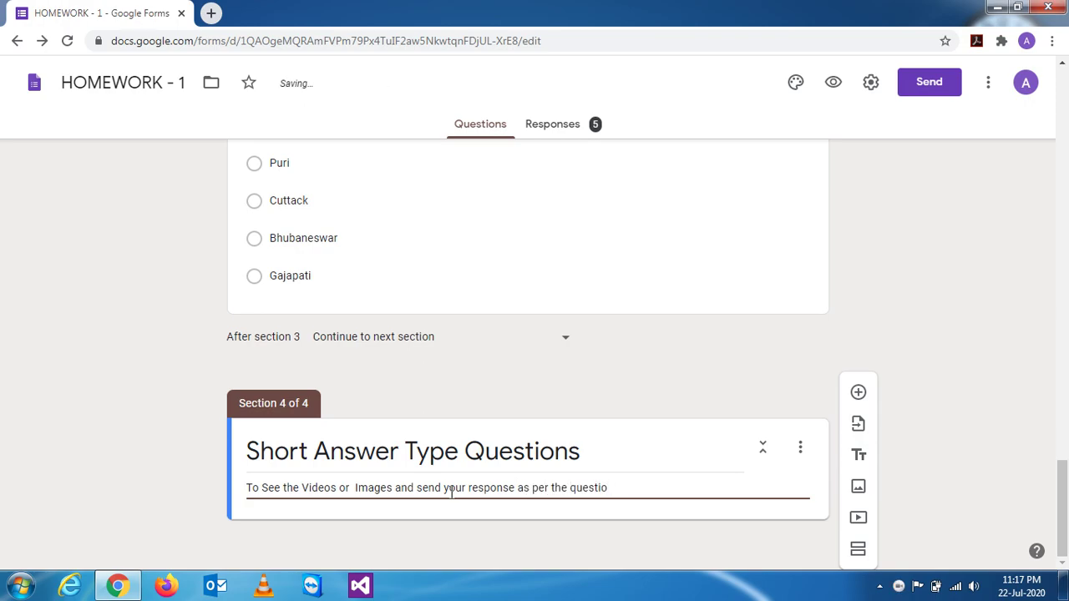
text(s.)
- Add a Section 4 question titled '1:Write brief information about him?'
click(478, 530)
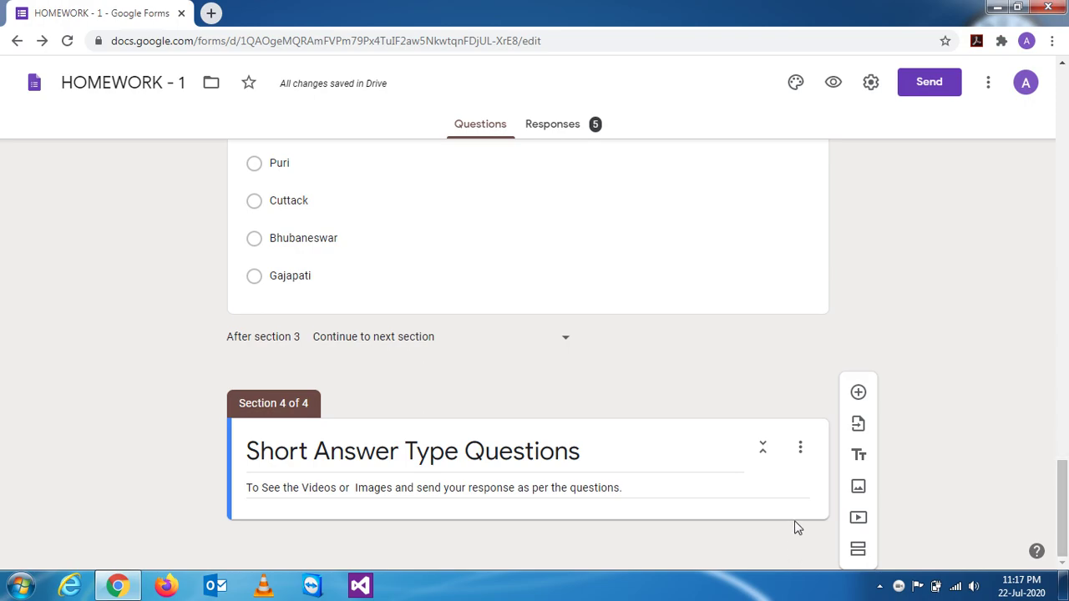
click(858, 394)
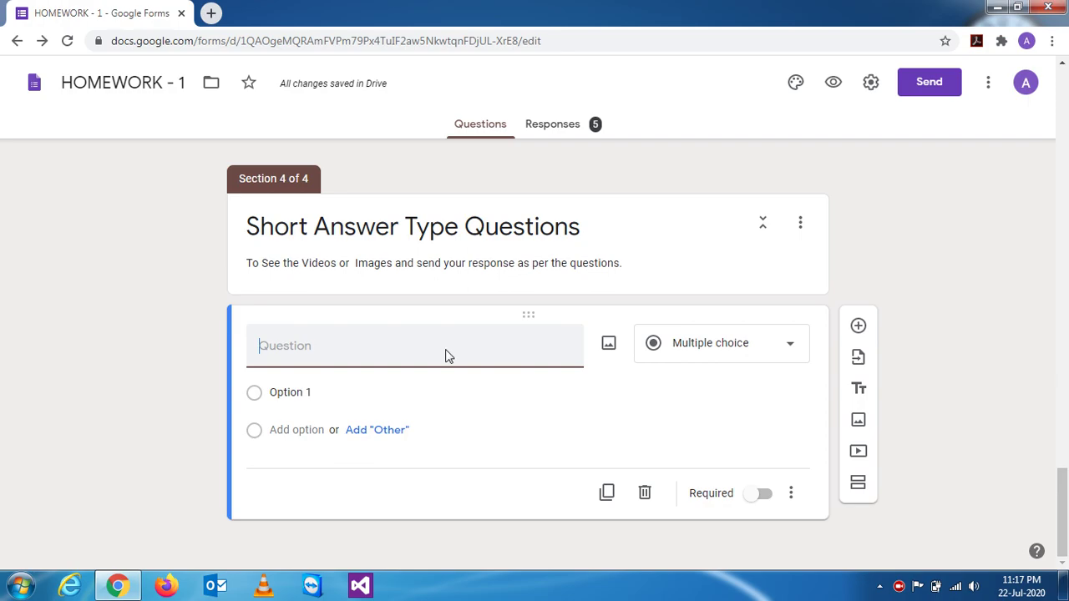
text(1:)
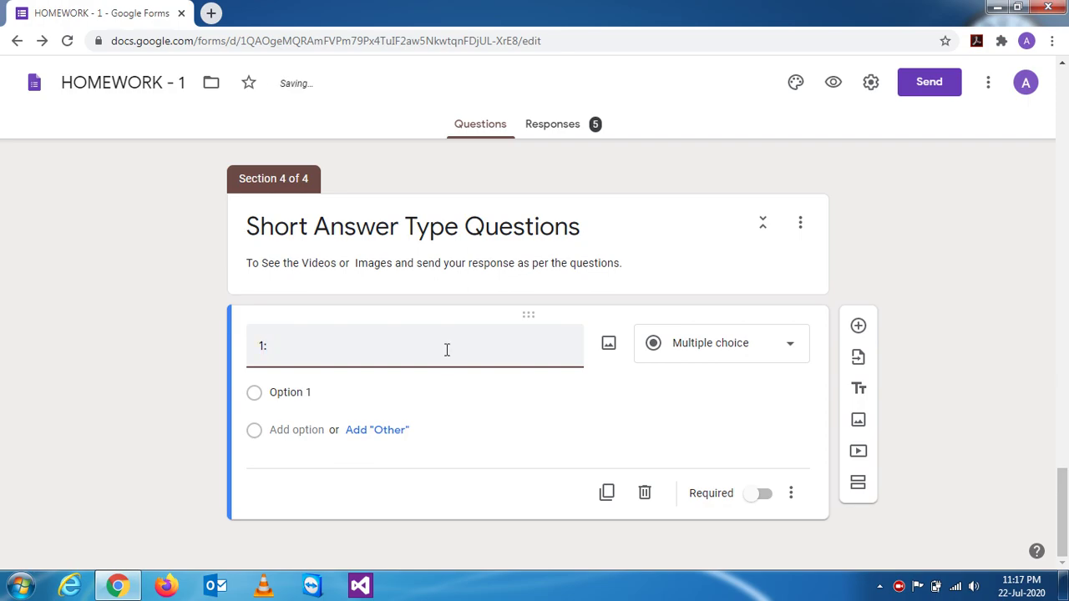
text(W)
text(e)
key(BackSpace)
text(e )
text(som)
text(rief)
text( inform)
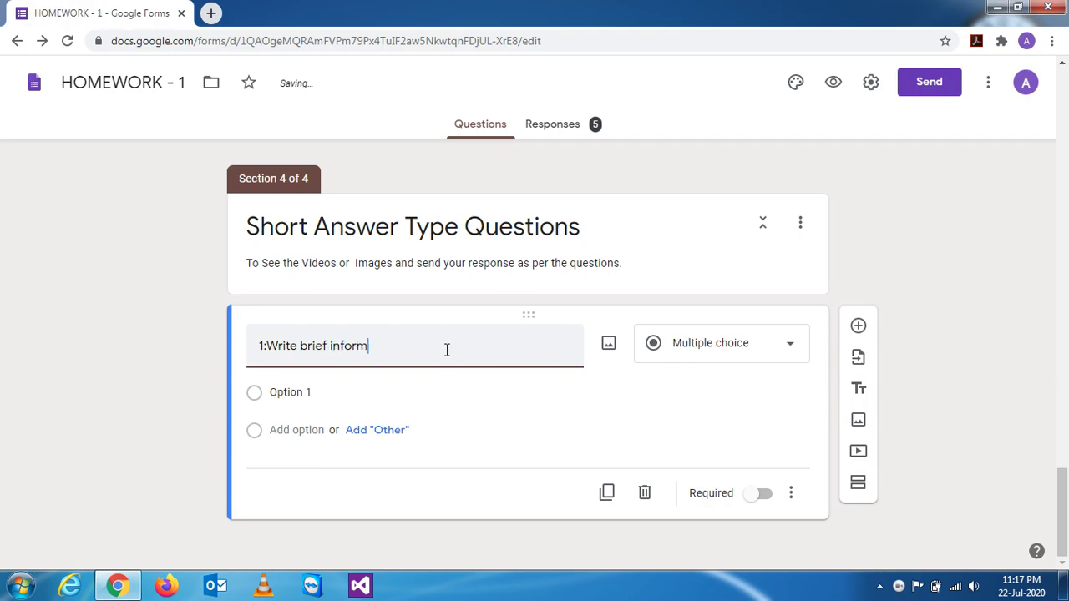
text(ation about )
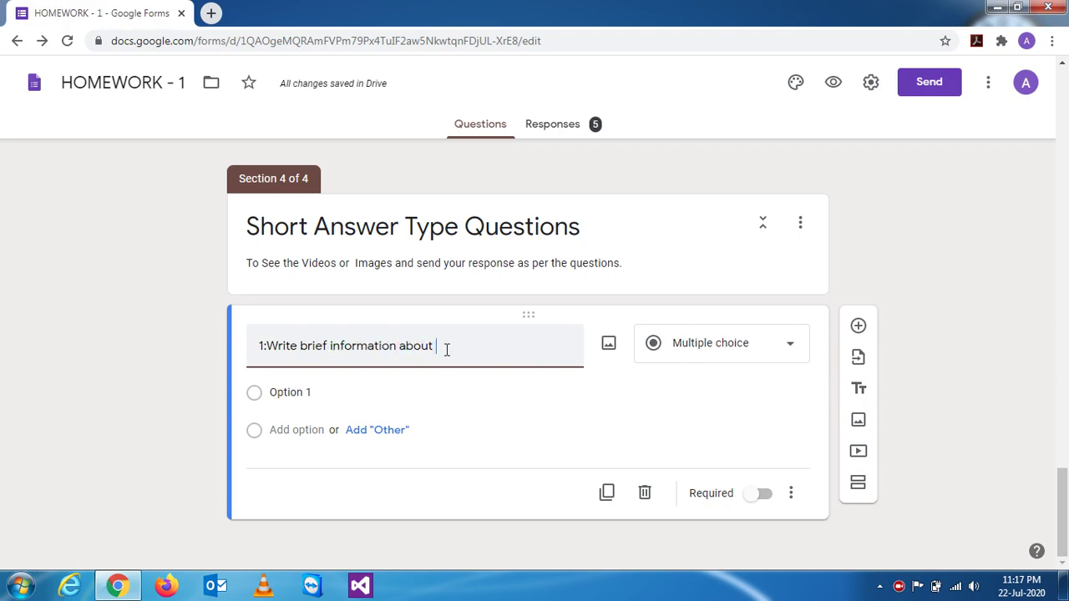
text(h)
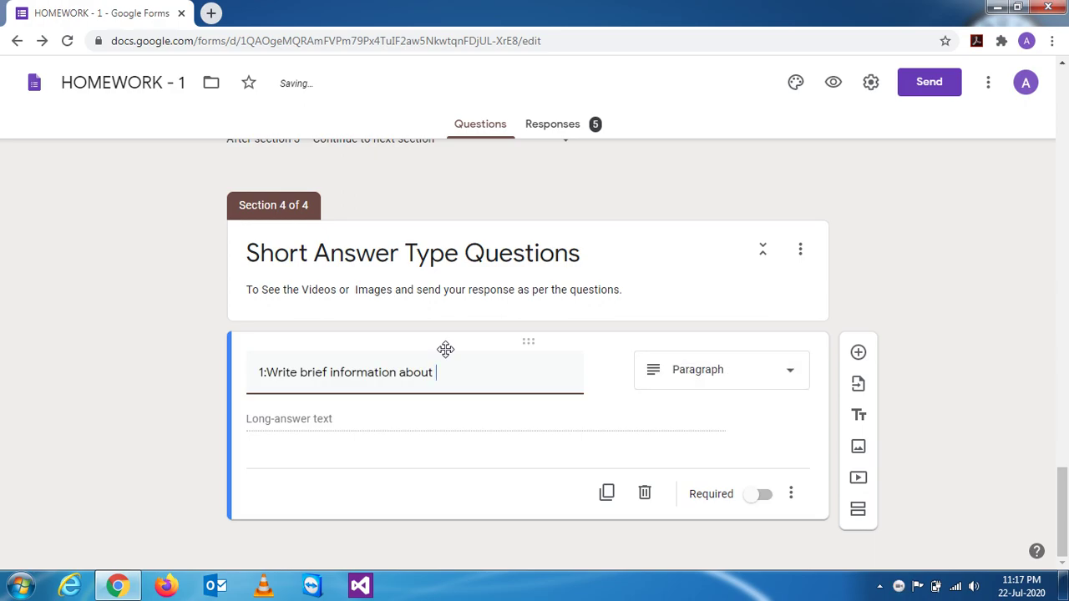
text(im)
click(733, 370)
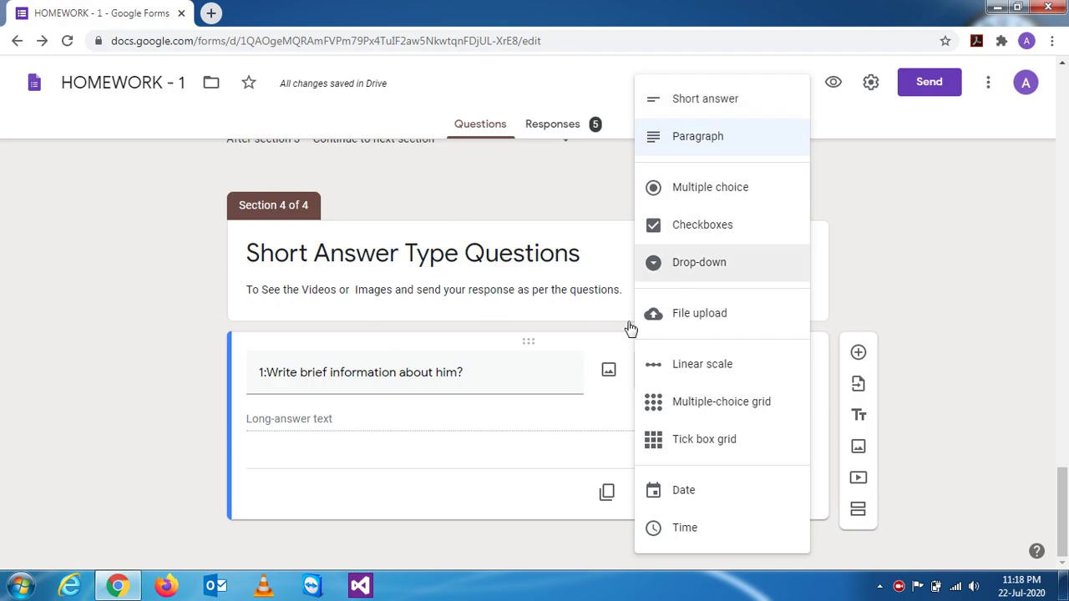
- Keep it a Paragraph question and reword it to '1:Write a brief information about this personality?'
click(700, 142)
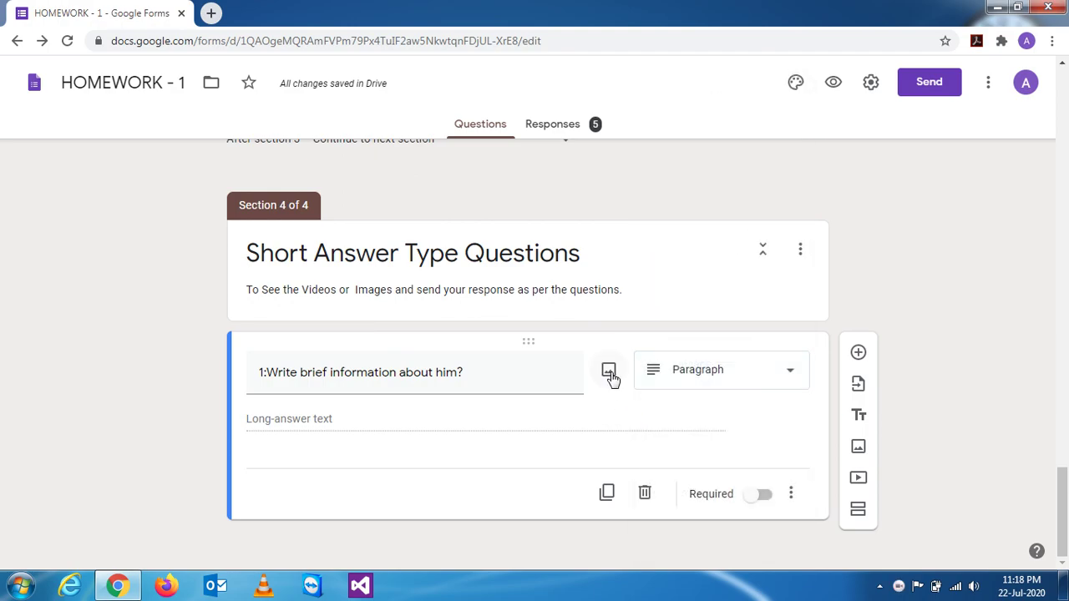
triple_click(460, 373)
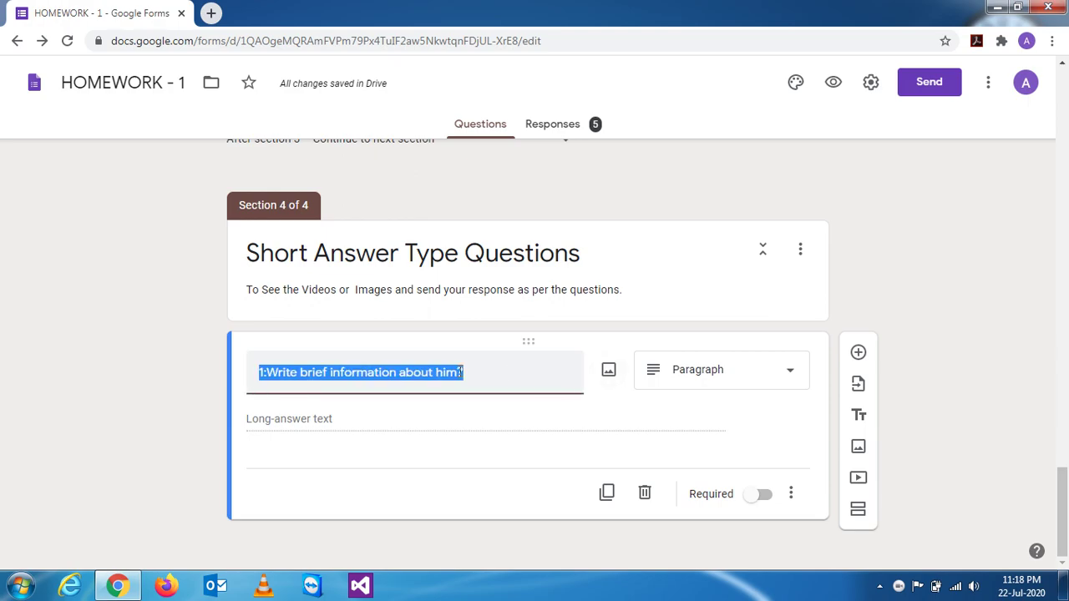
click(464, 373)
key(BackSpace)
key(BackSpace)
key(BackSpace)
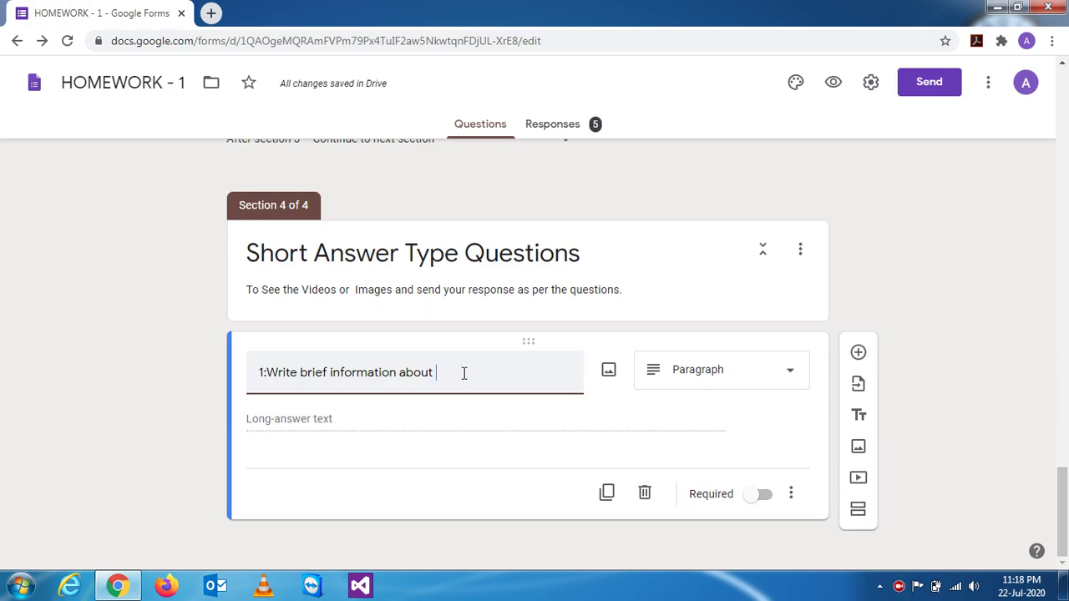
text(the perso)
text(nali)
text(ly)
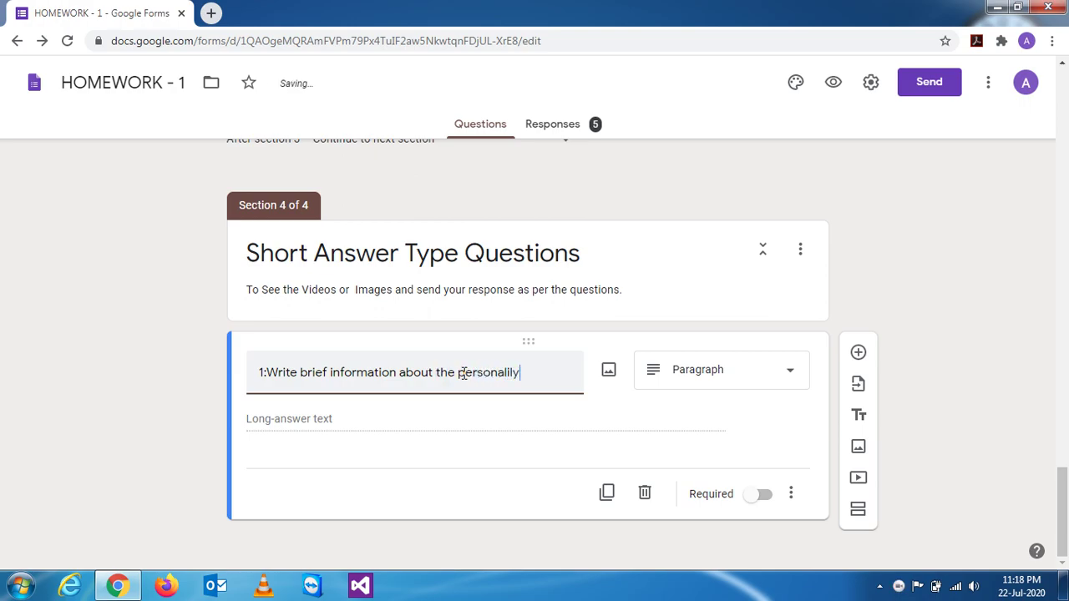
text(ty)
click(296, 371)
text(a)
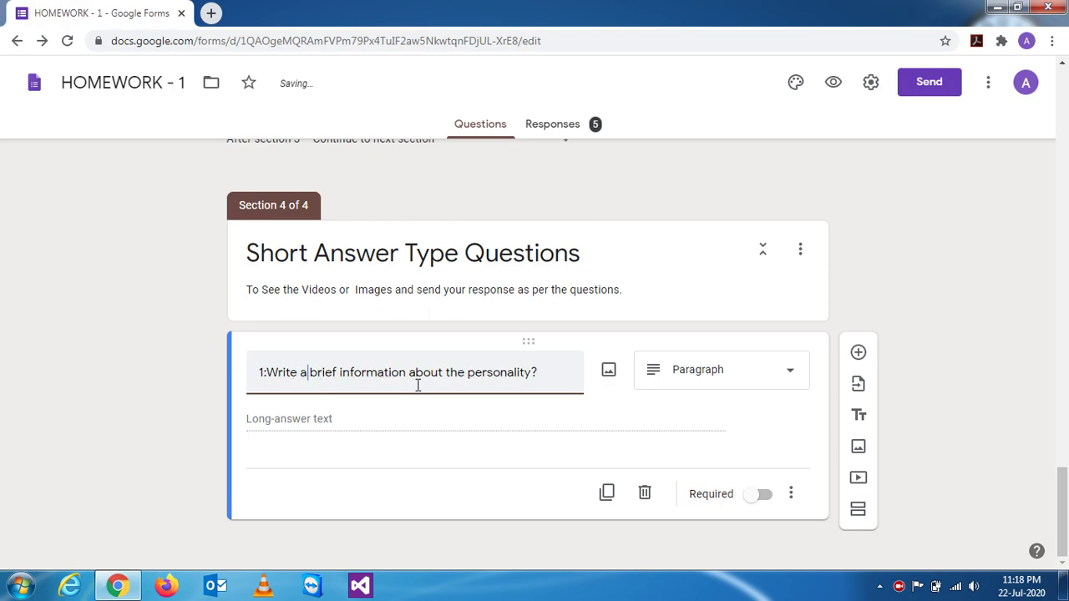
click(465, 373)
key(BackSpace)
text(is)
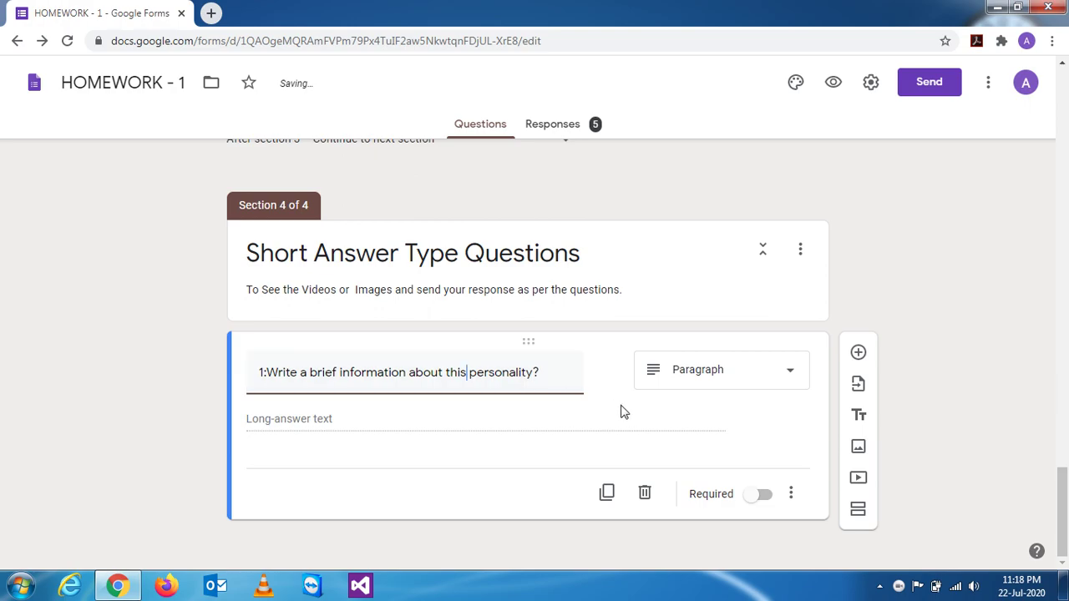
- Open the question's insert-image window, glance at Photos, and return to Upload
click(610, 373)
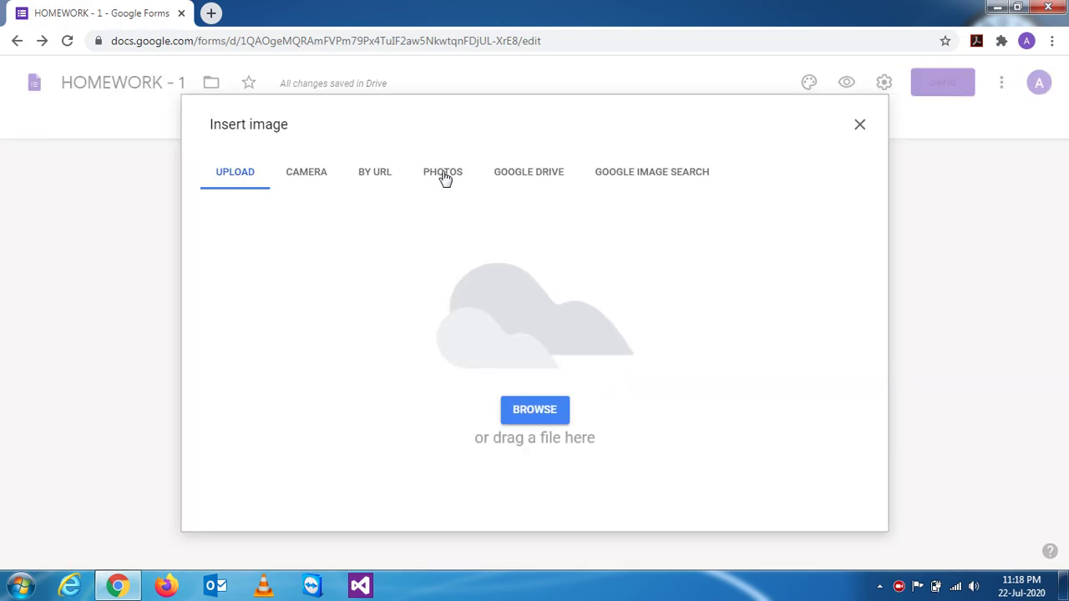
click(445, 177)
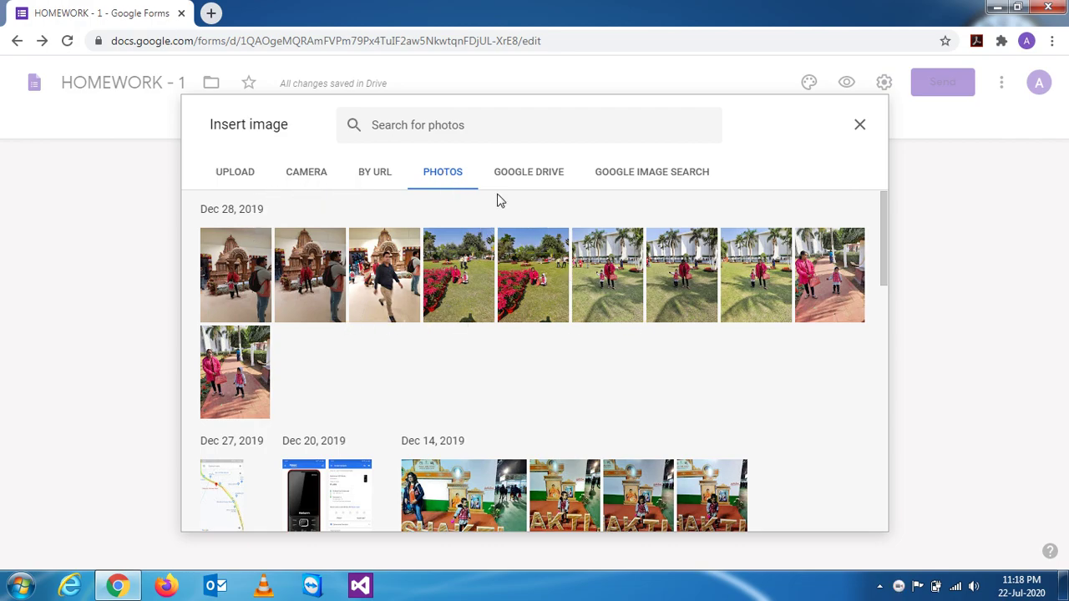
click(243, 177)
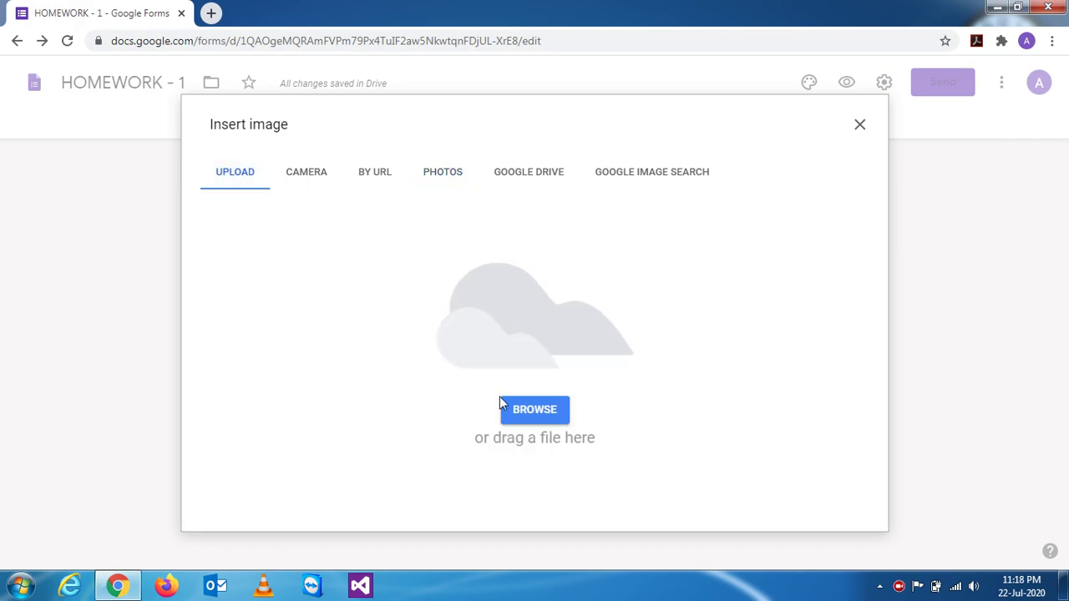
- Upload the portrait image from Desktop > Docs > Images into the personality question
click(536, 413)
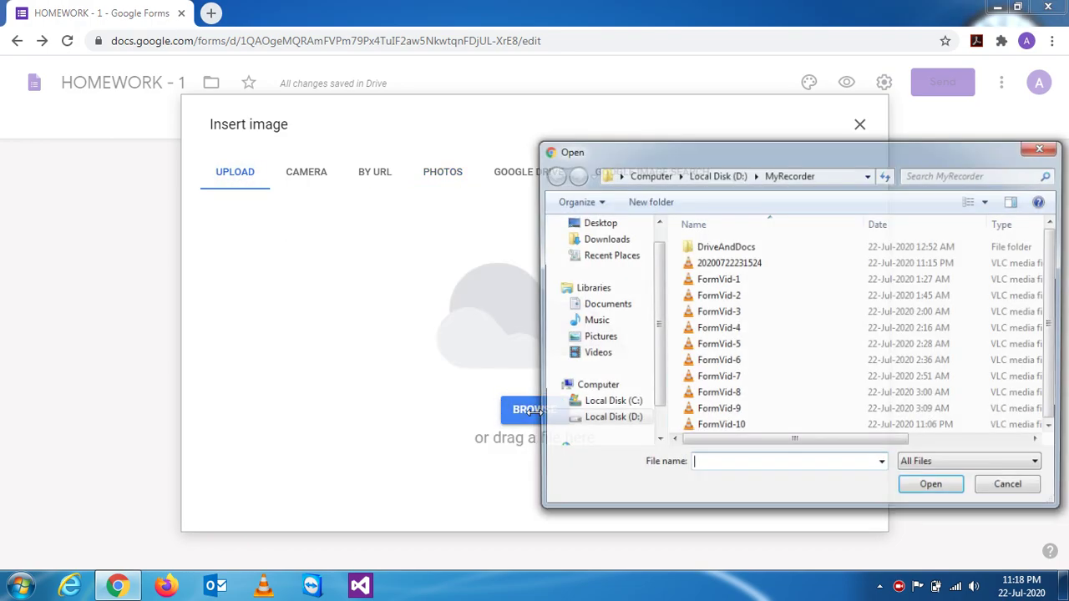
click(603, 222)
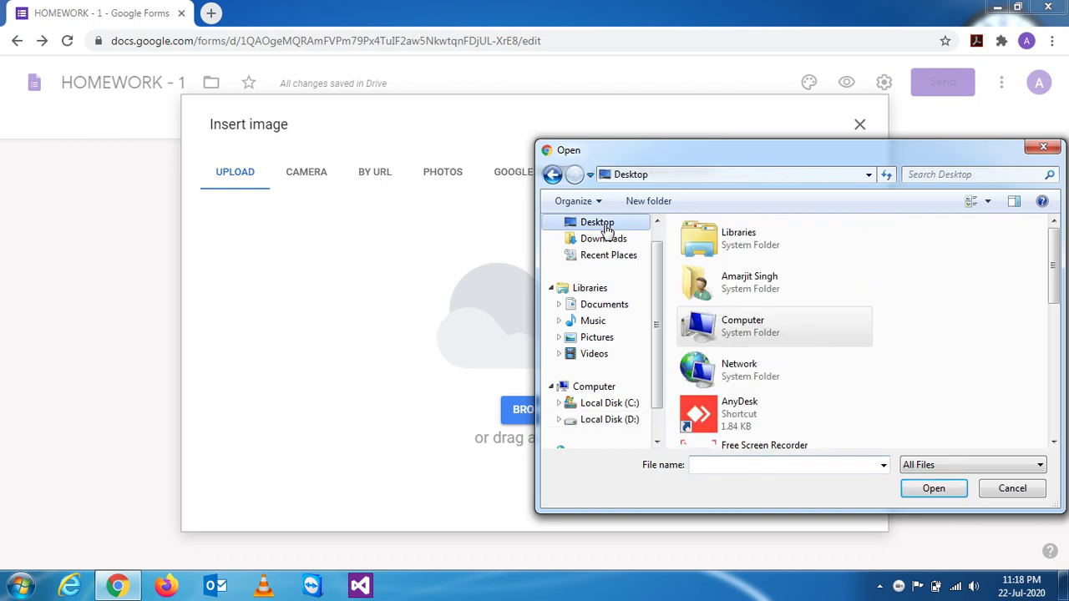
drag(1053, 279, 1056, 357)
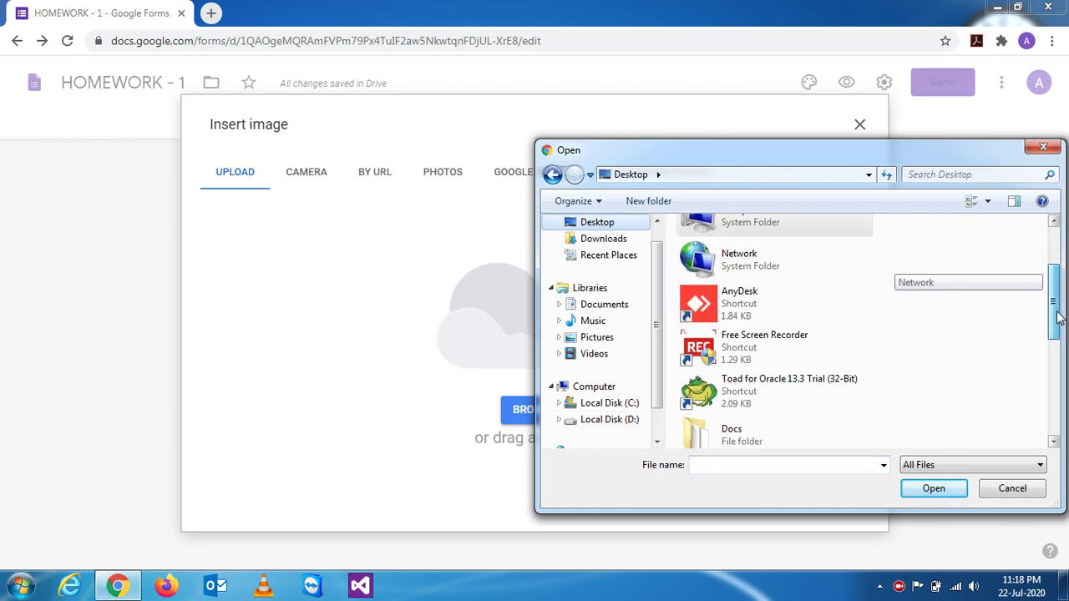
double_click(709, 323)
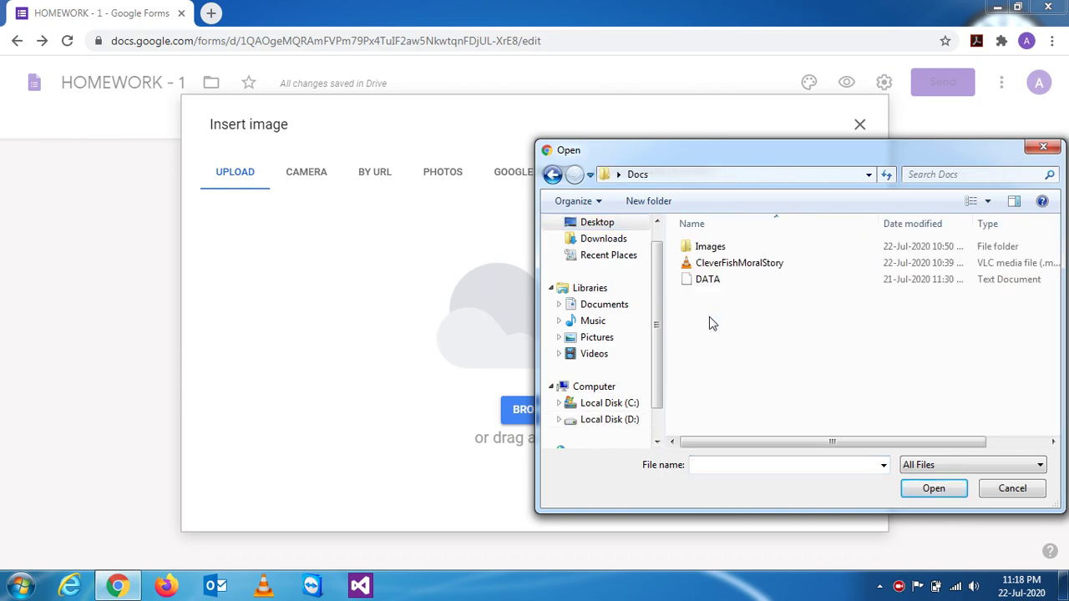
double_click(708, 246)
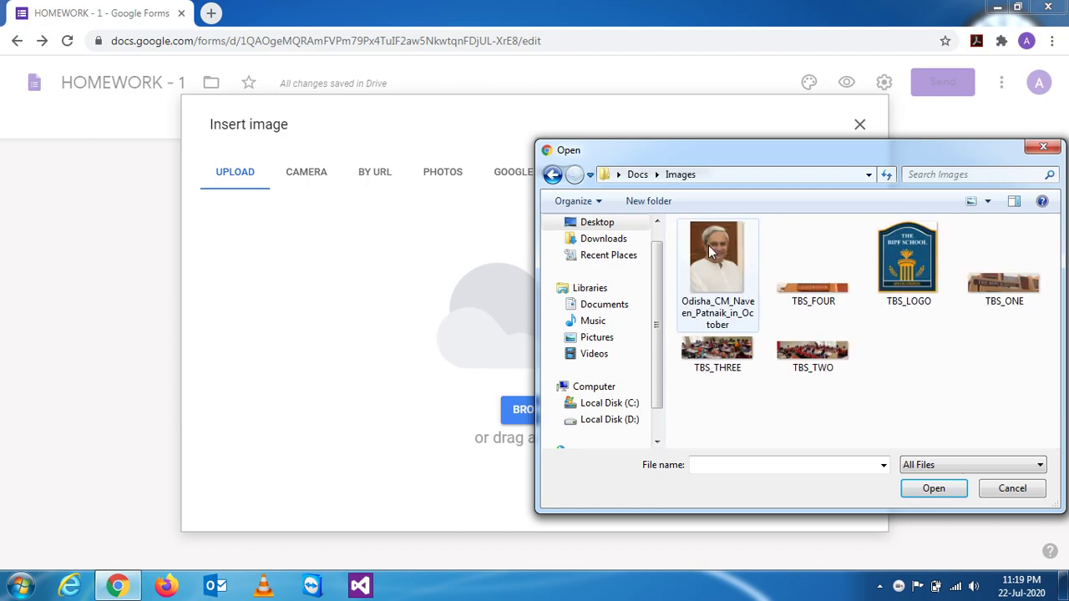
click(718, 263)
double_click(718, 264)
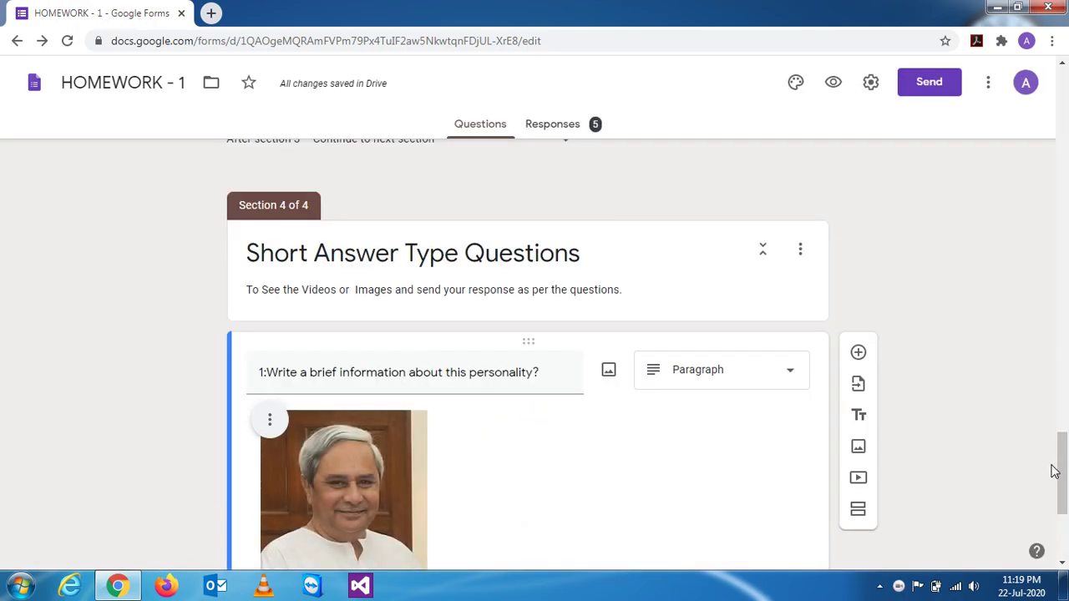
- Scroll around the question card to check the inserted portrait of a man in white
drag(1059, 471, 1062, 501)
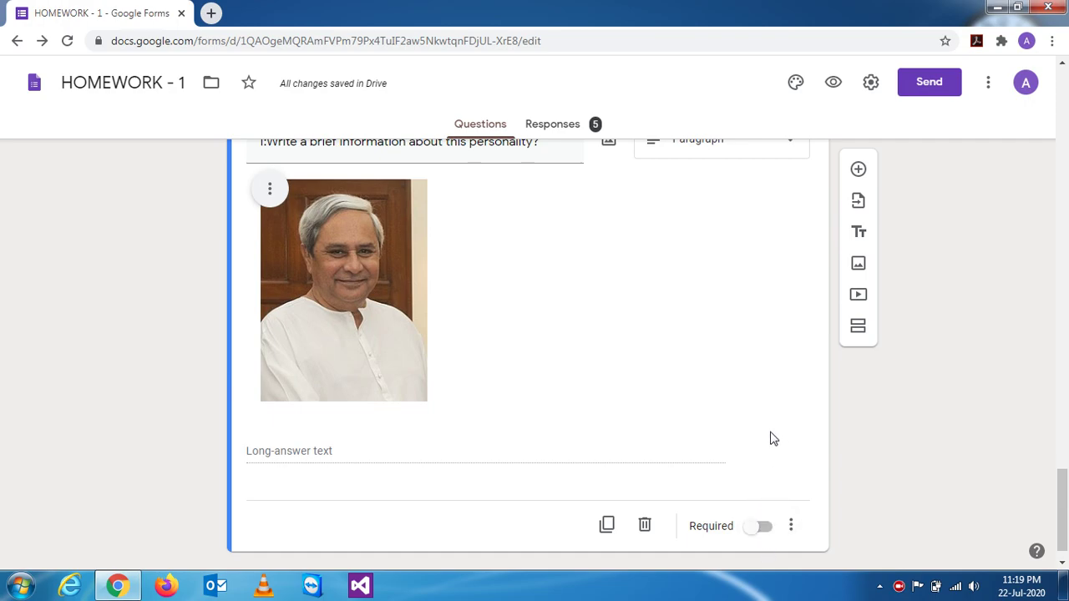
scroll(772, 442, up, 3)
scroll(764, 464, down, 1)
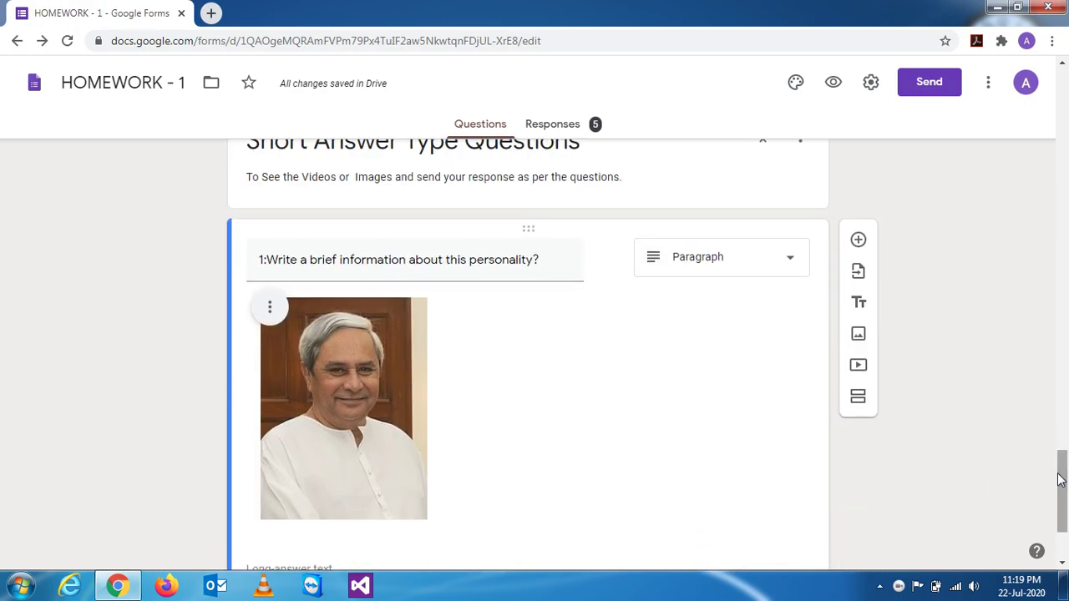
scroll(1064, 417, down, 1)
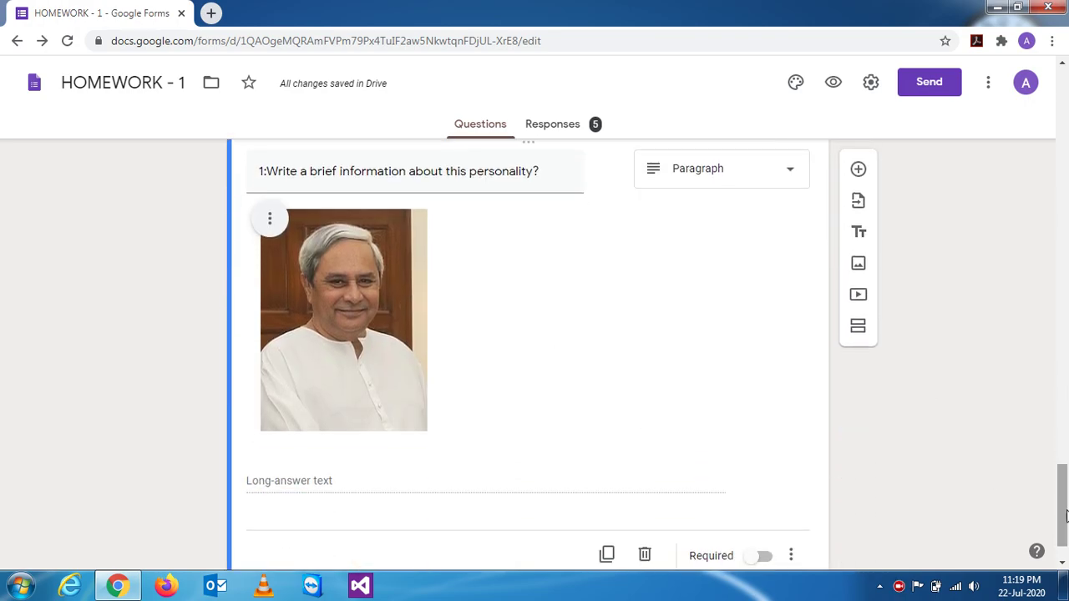
drag(1064, 529, 1063, 525)
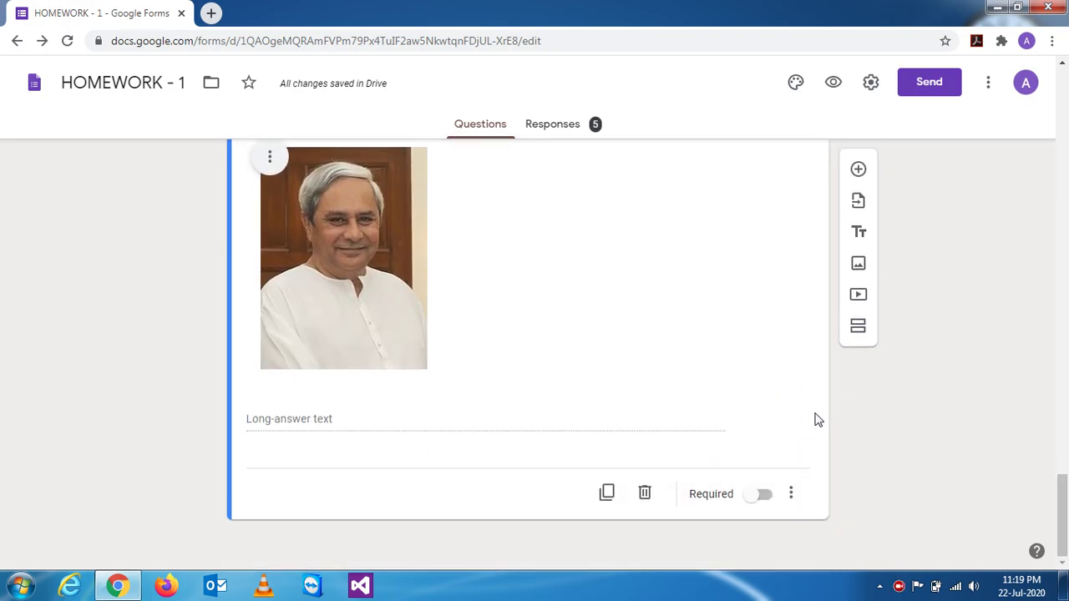
- Preview the form in a new tab, scroll through it, and return to the editor
click(833, 85)
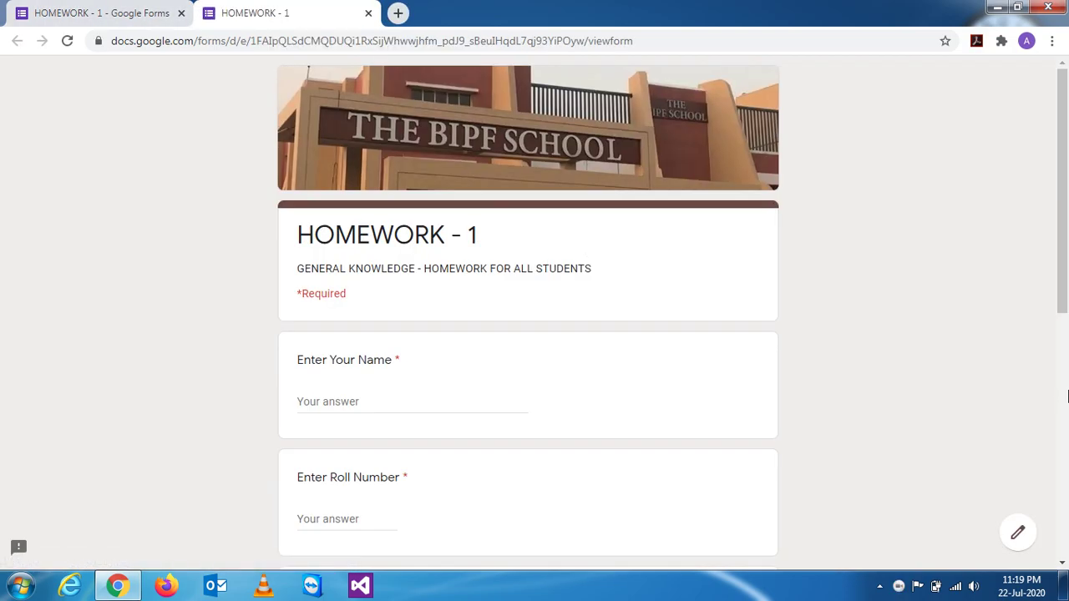
scroll(1067, 395, down, 6)
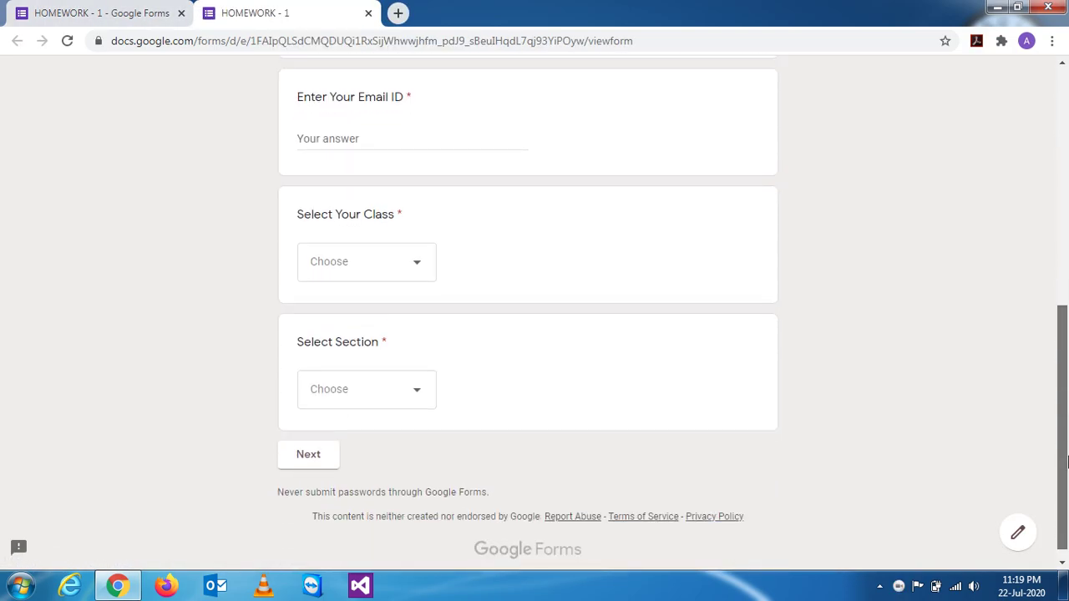
mouse_move(1067, 462)
mouse_down()
mouse_move(1067, 237)
mouse_move(1067, 326)
mouse_up()
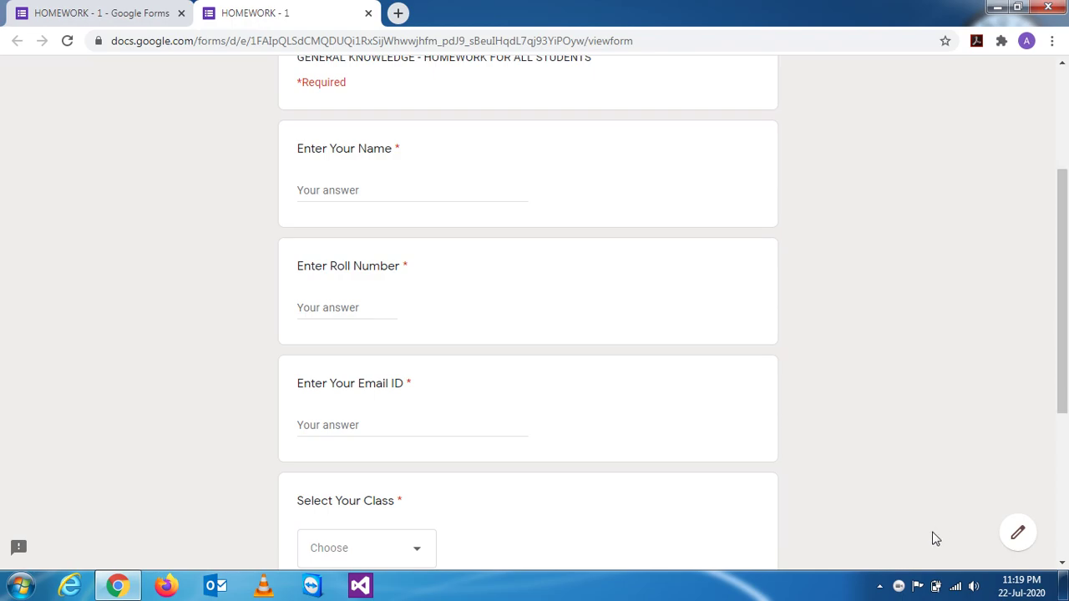
click(106, 8)
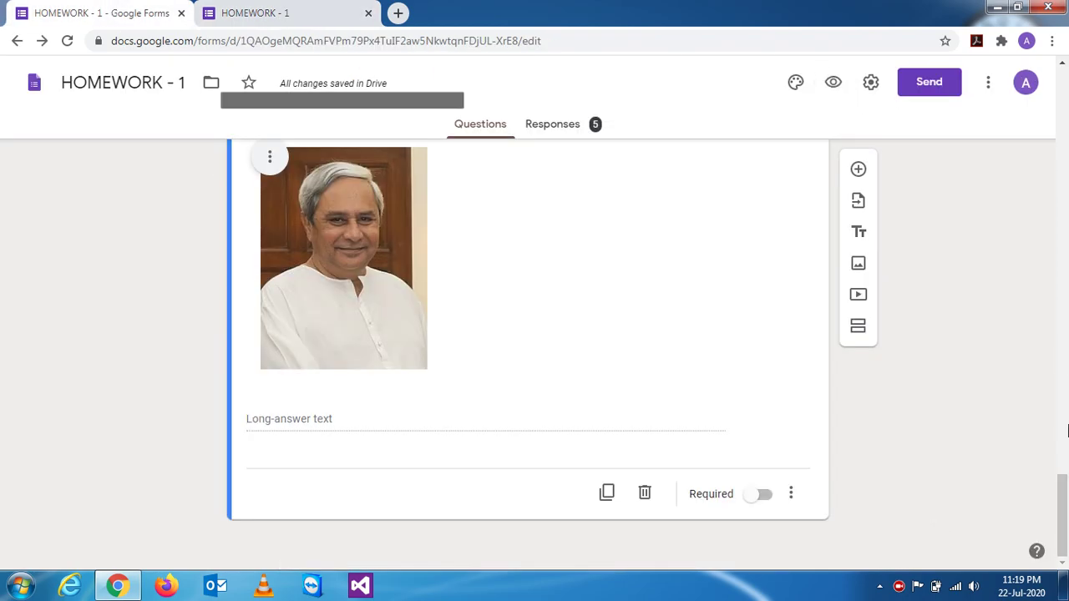
mouse_move(1064, 530)
mouse_down()
mouse_move(1064, 474)
mouse_move(1067, 529)
mouse_up()
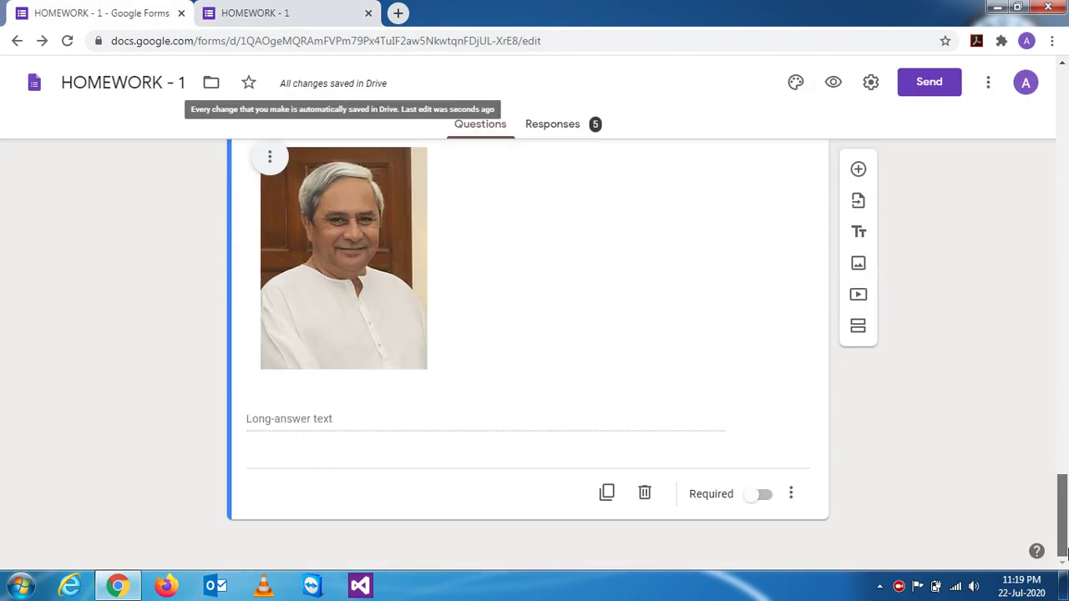